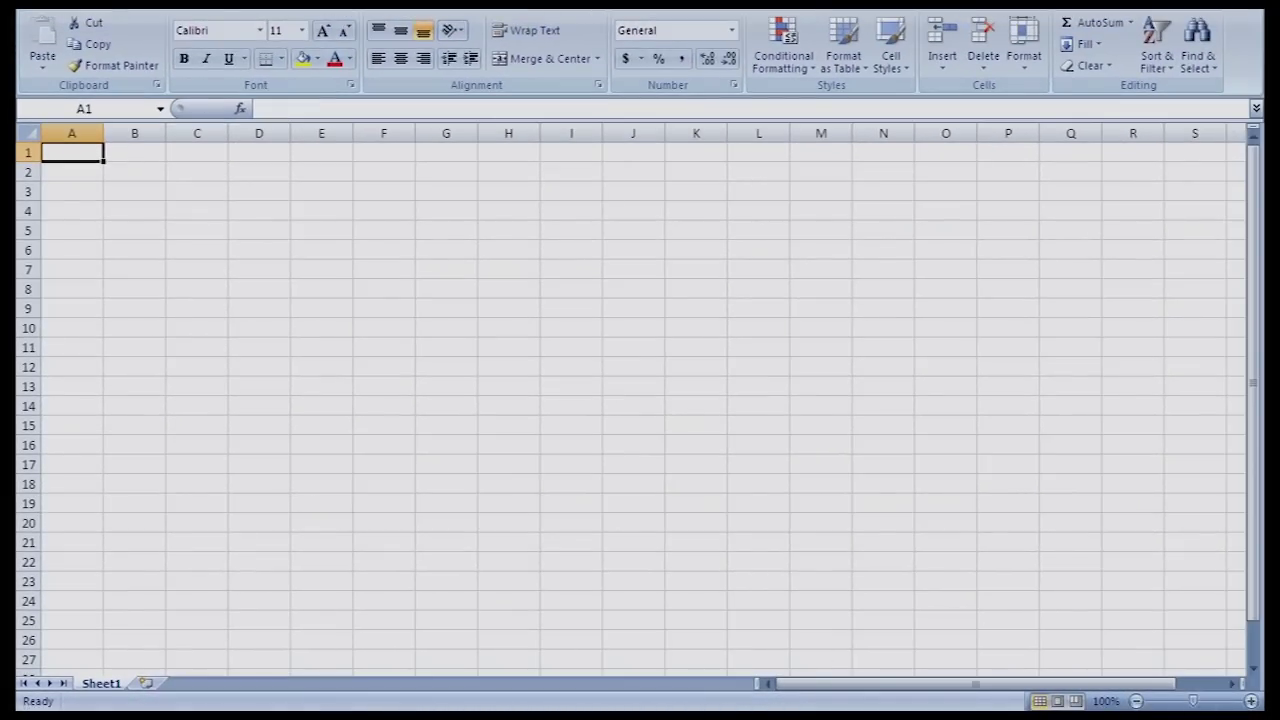
Step: Tile the SMC wiring schematic PDF and the blank Excel workbook vertically side by side
right_click(992, 716)
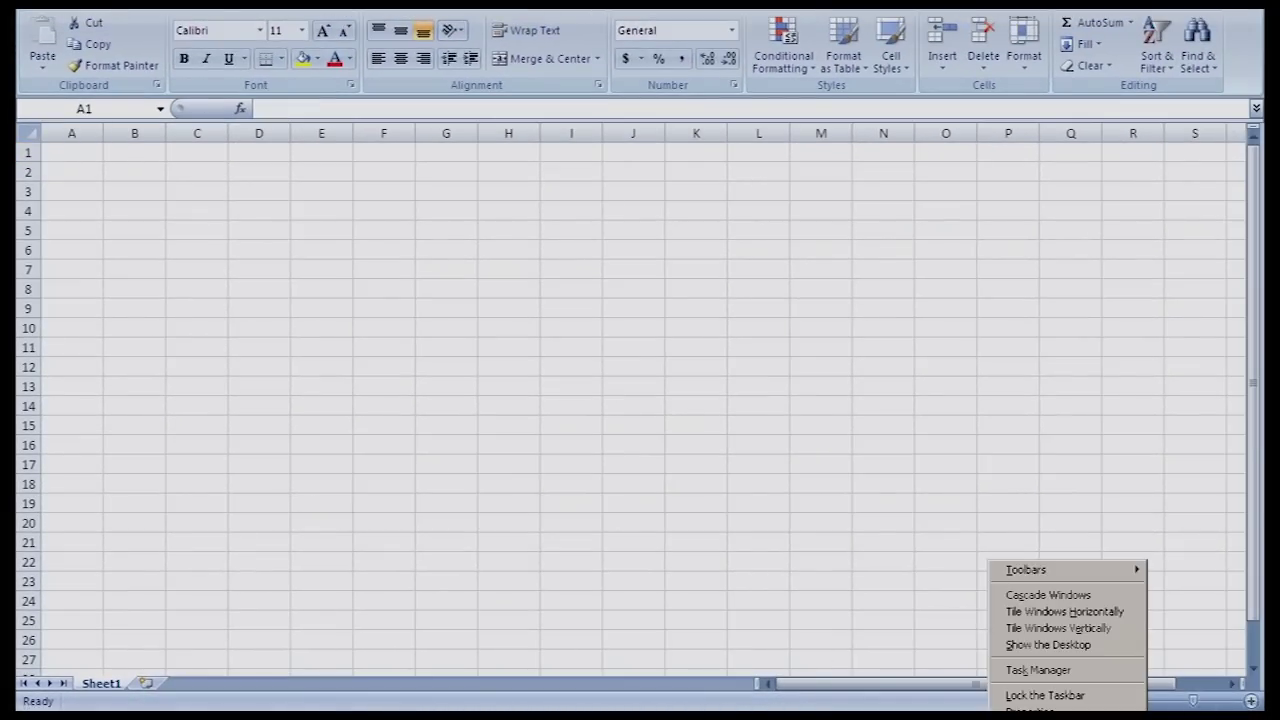
left_click(1024, 628)
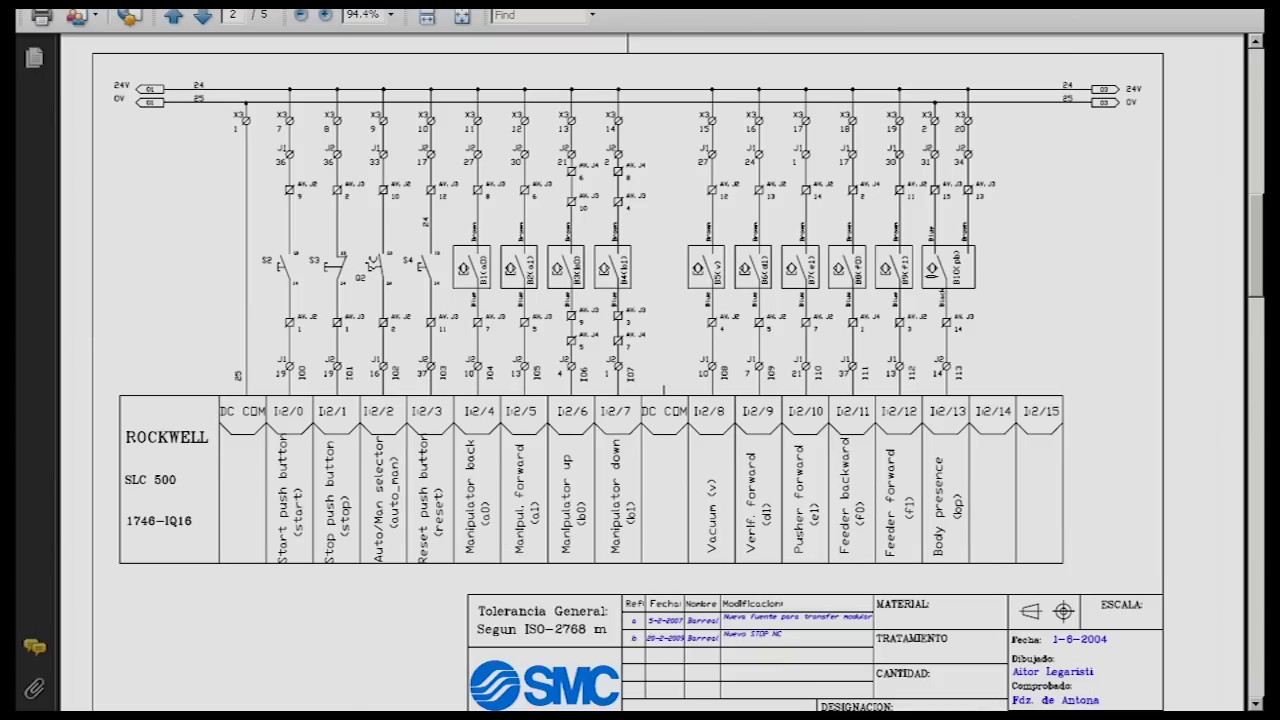
right_click(992, 712)
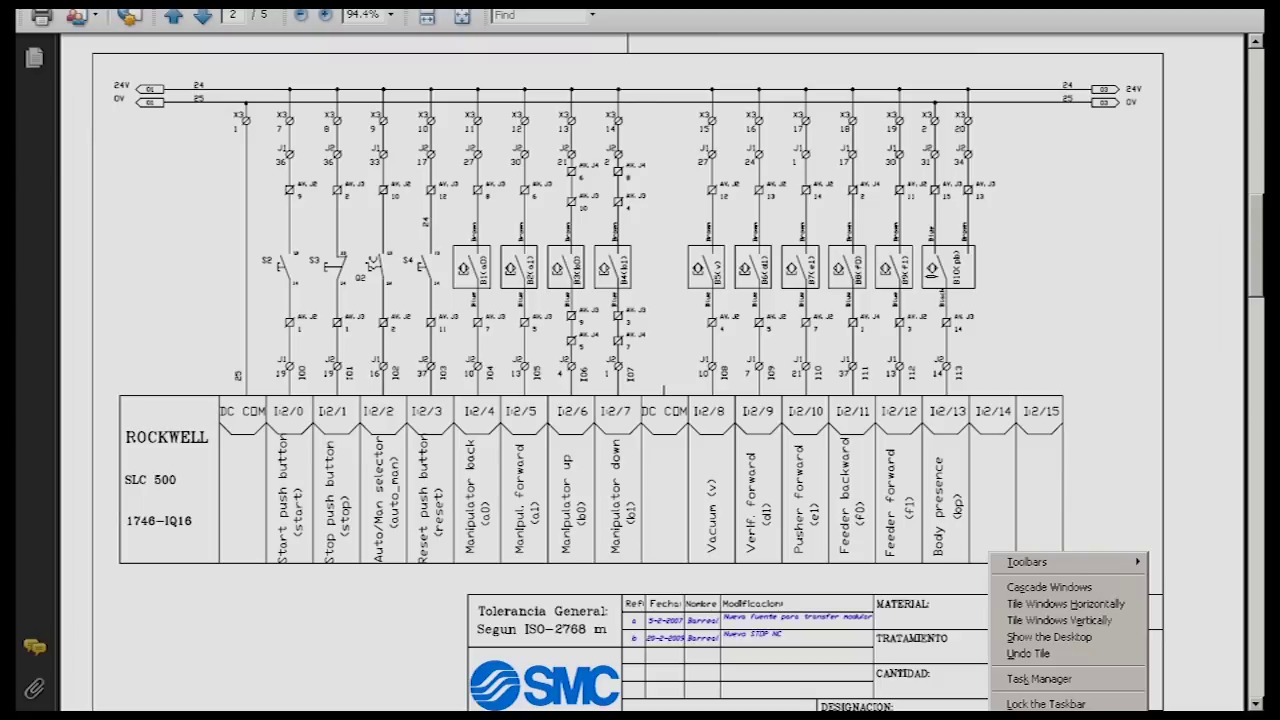
left_click(1040, 620)
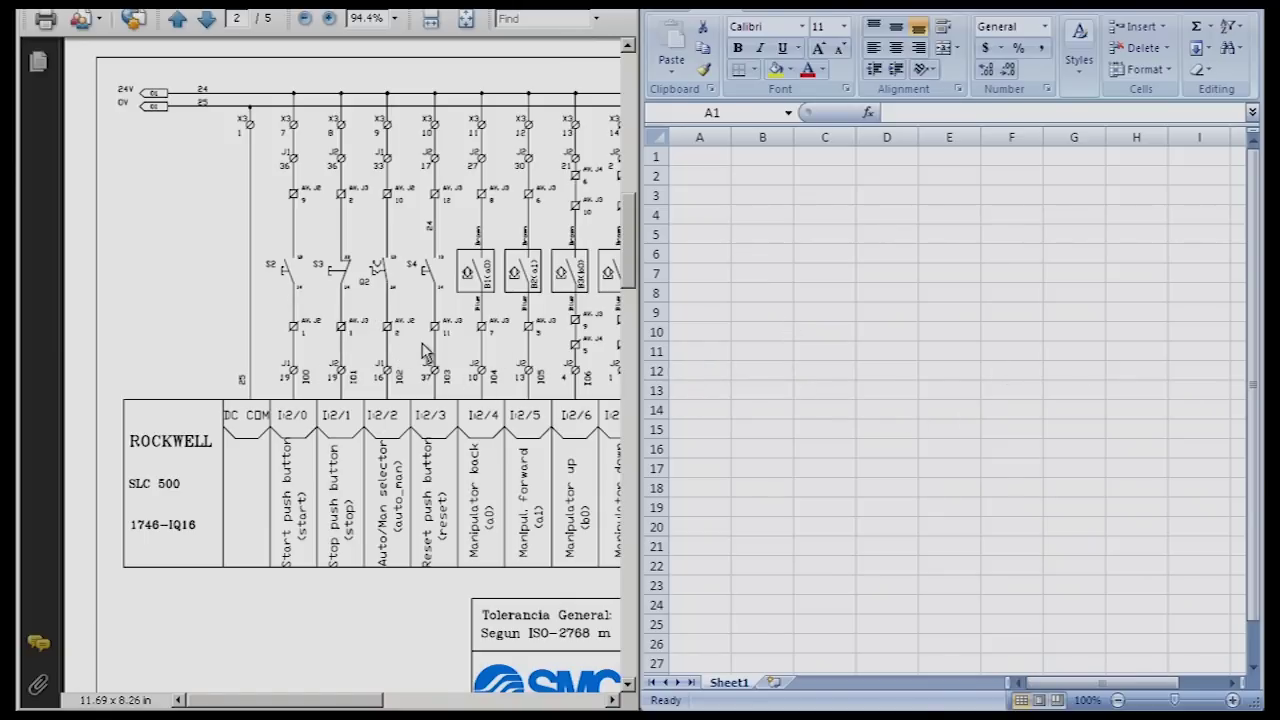
Step: Enter the headings Address in A1 and Status in B1
left_click(702, 156)
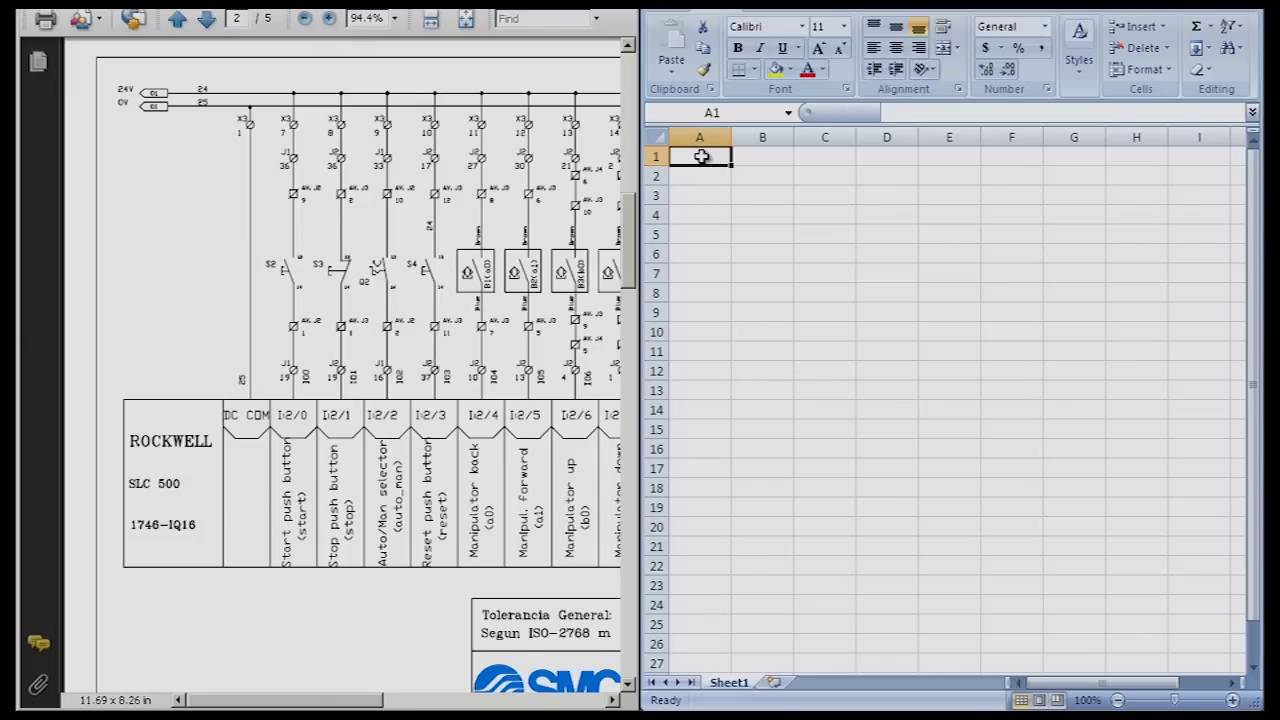
type("Address")
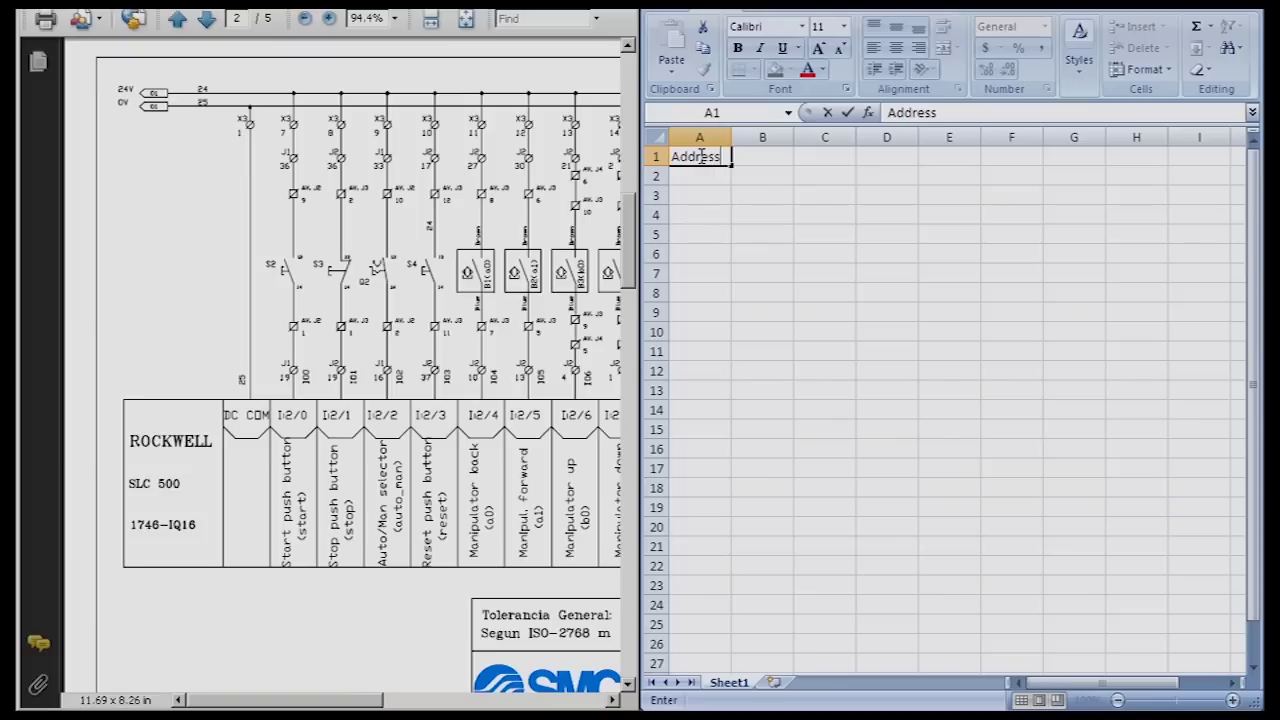
key("Tab")
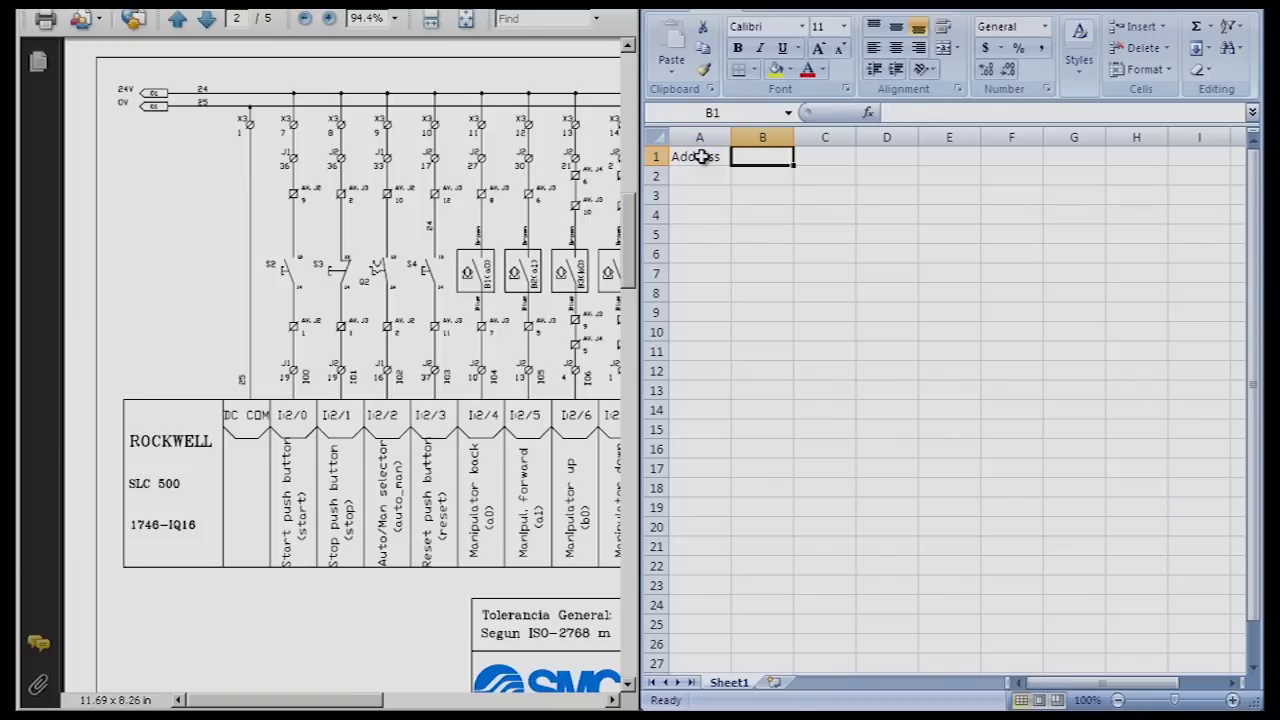
type("Status")
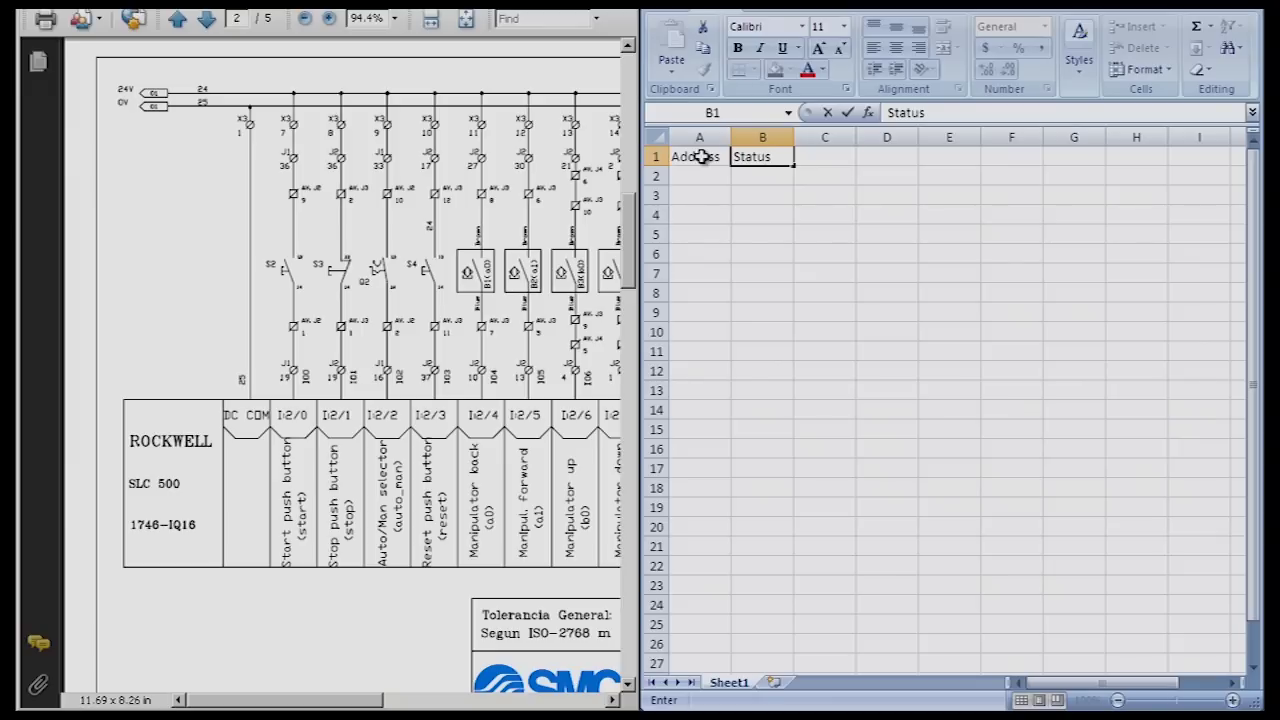
key("Tab")
Step: Enter the headings Symbol in C1 and Description in D1
type("Symbol")
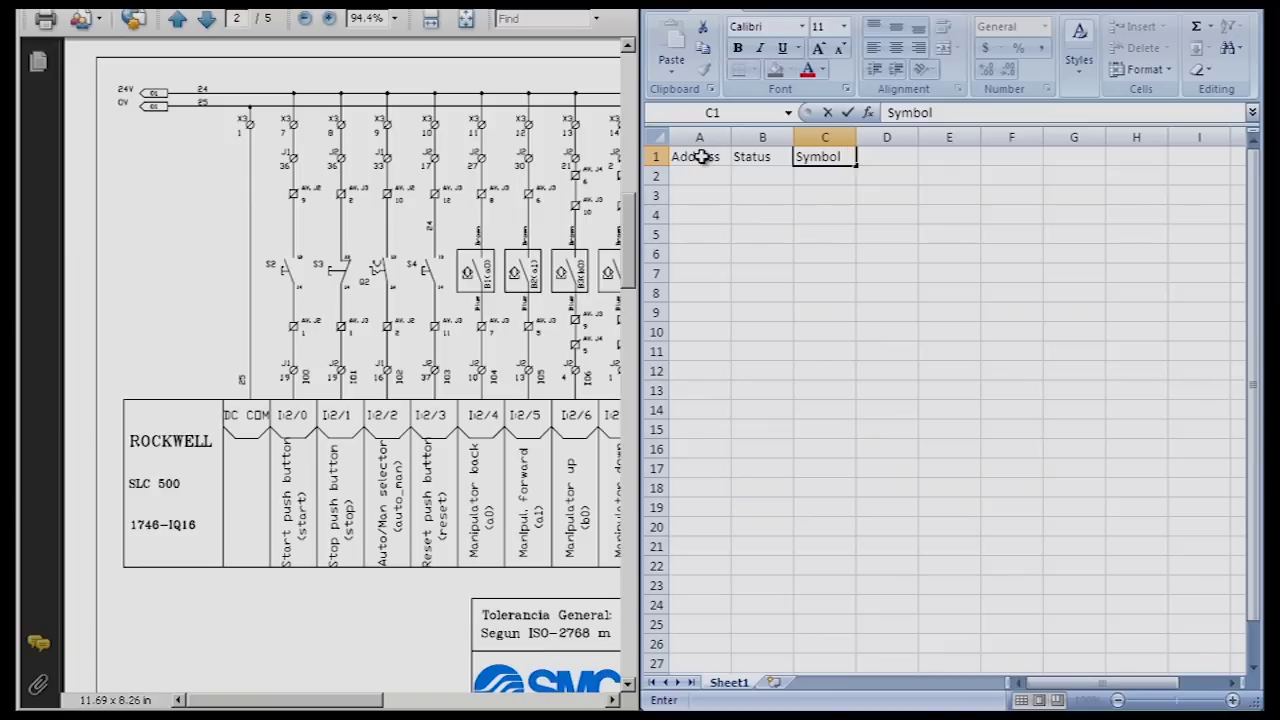
type(" De")
key("BackSpace")
key("BackSpace")
key("BackSpace")
key("Tab")
type("Des")
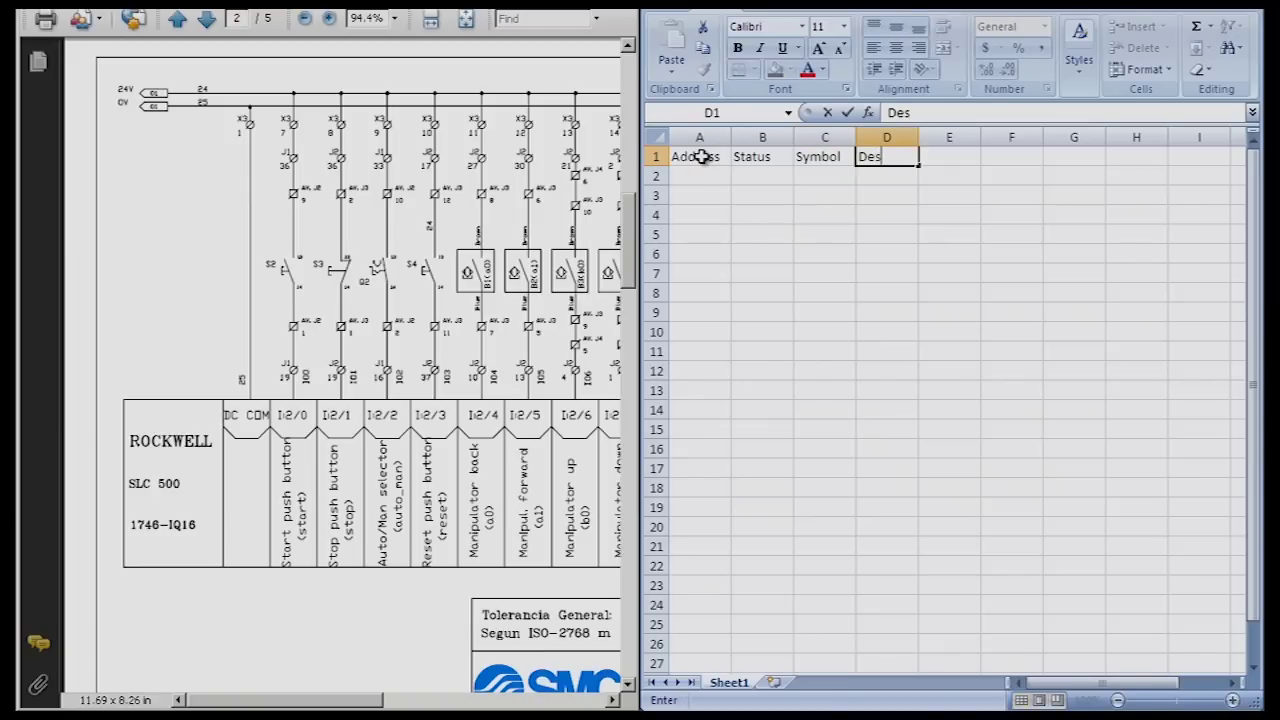
type("cription")
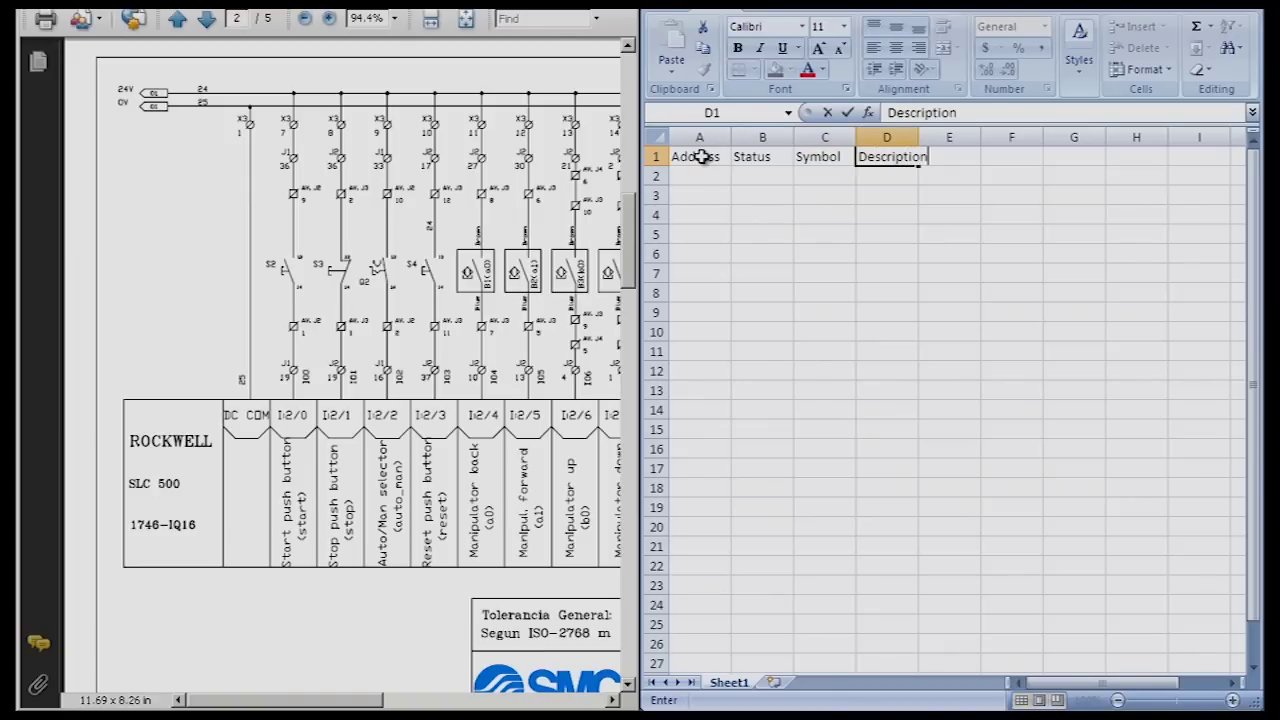
key("Return")
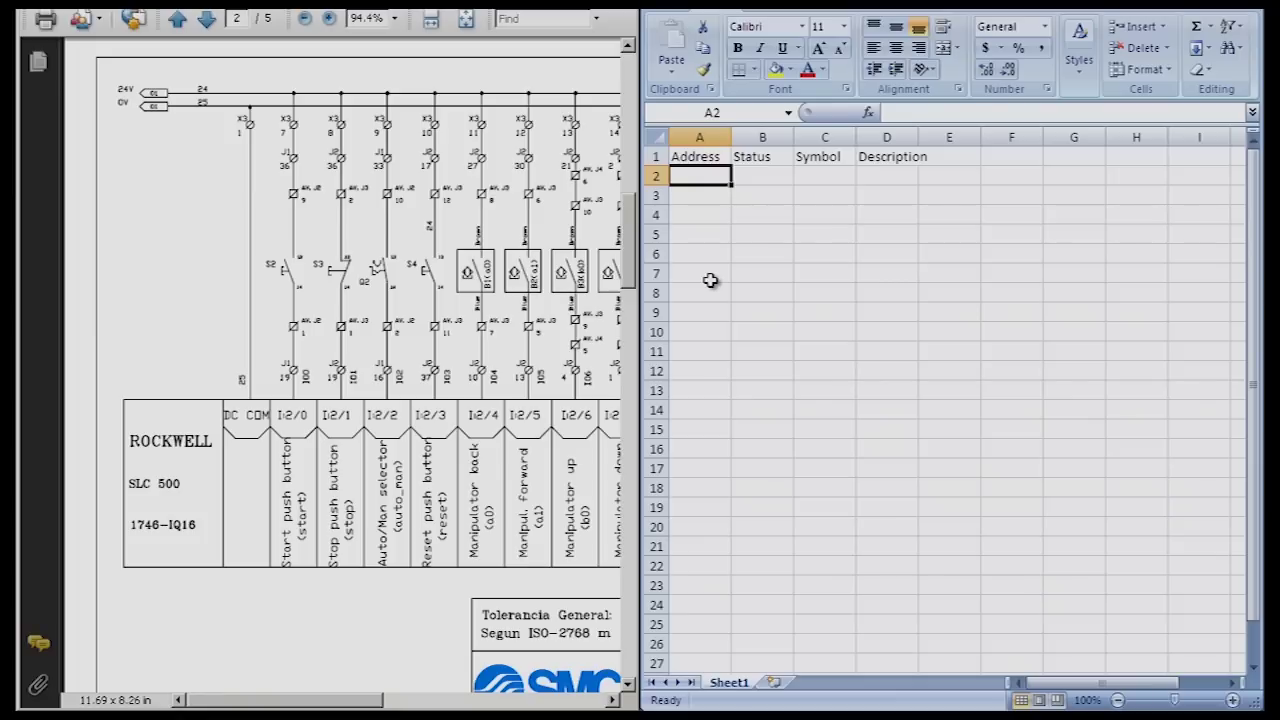
double_click(692, 176)
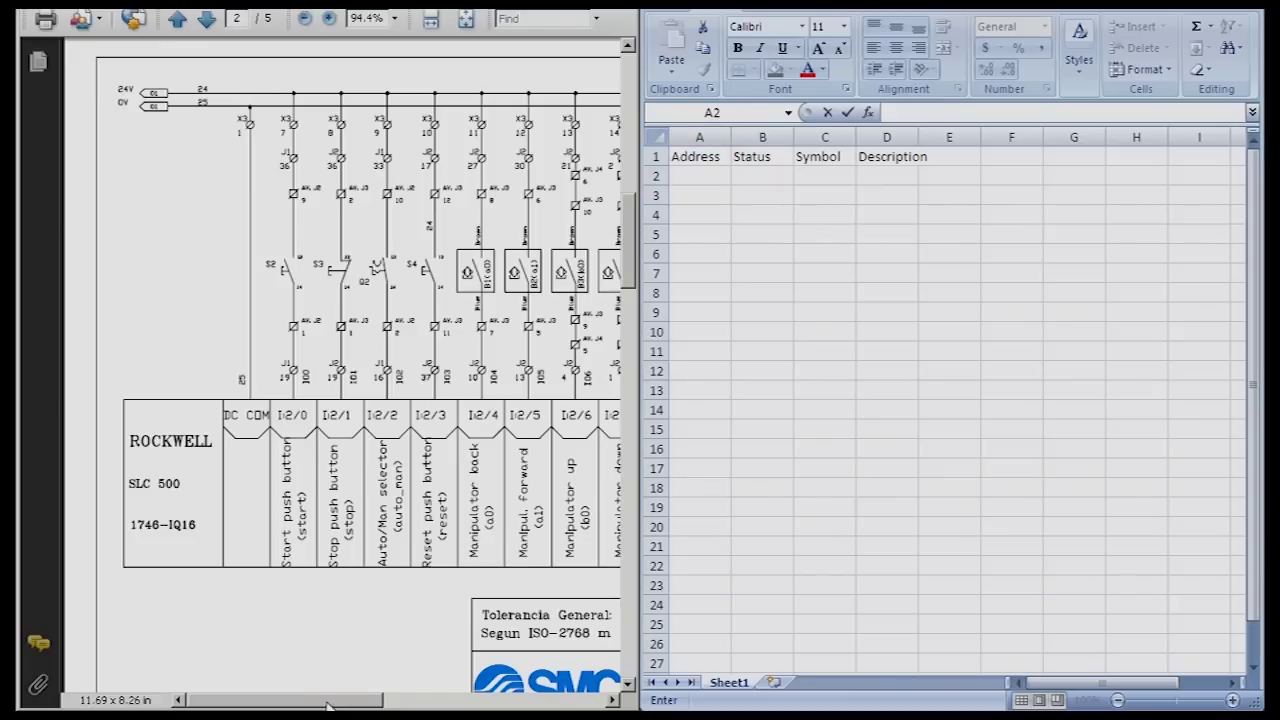
left_click_drag(327, 705, 491, 430)
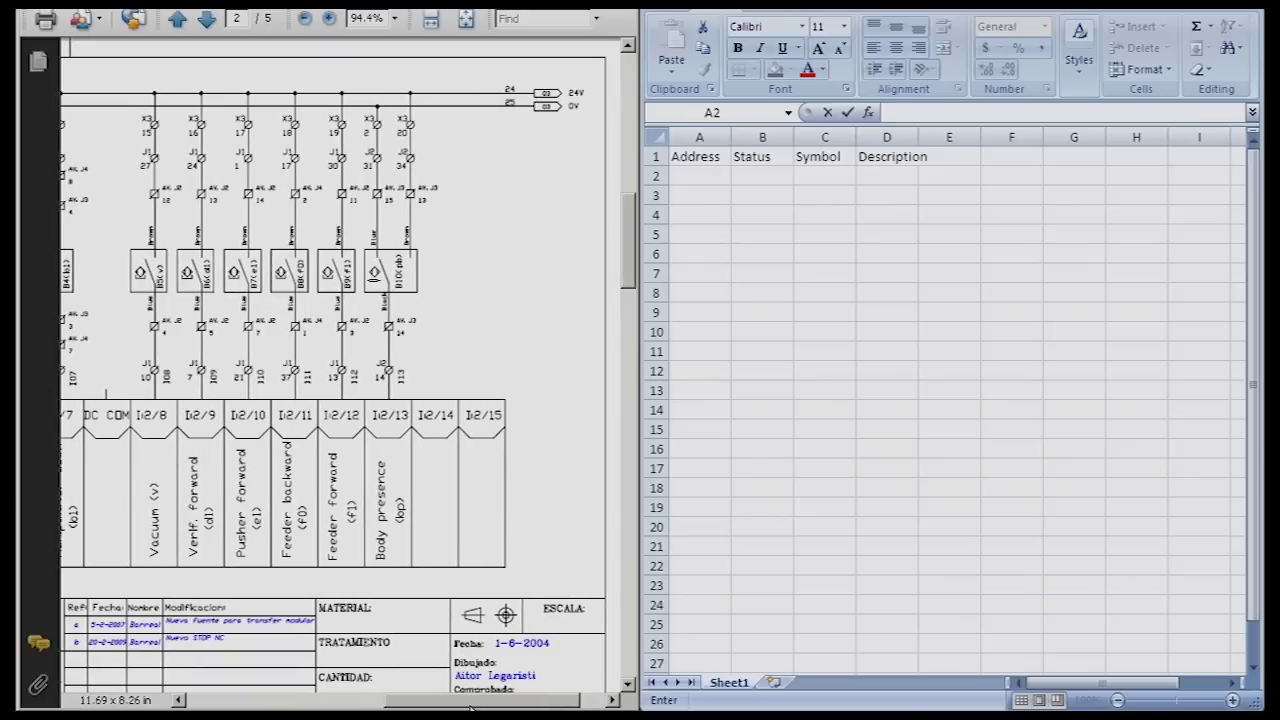
left_click_drag(470, 707, 259, 706)
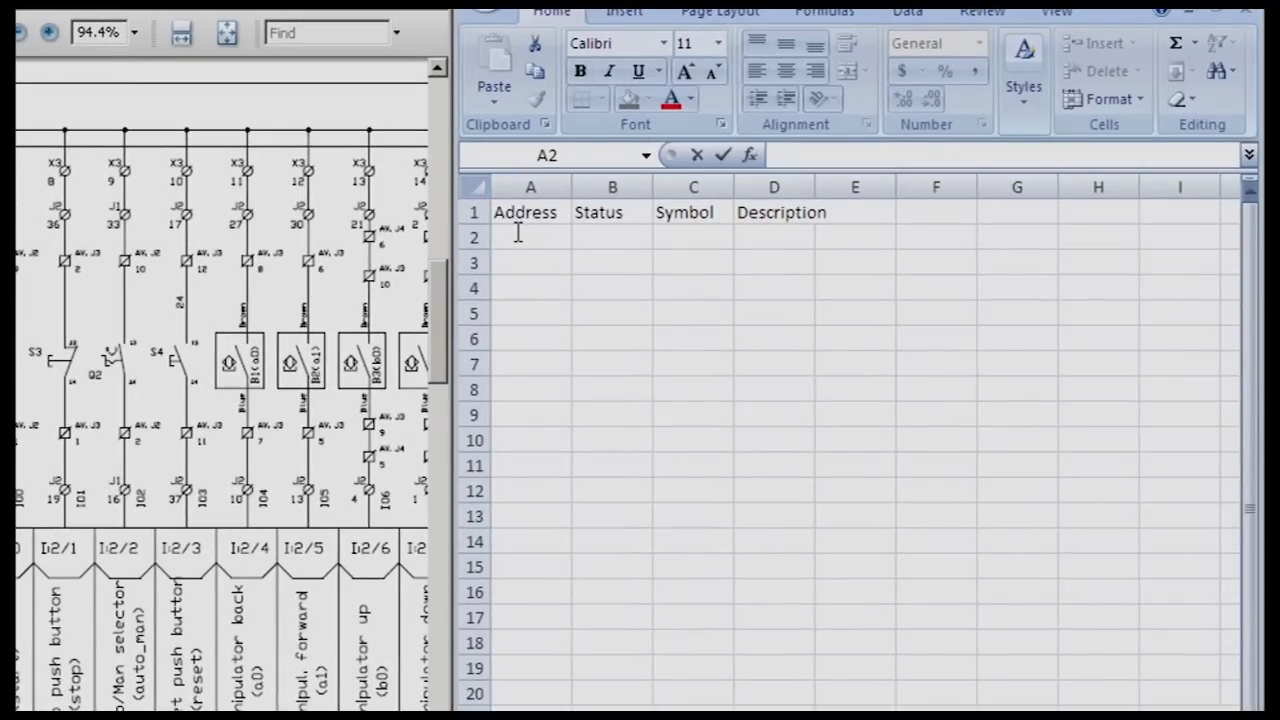
Step: Enter I:2/0 in A2 and fill the series down to I:2/15 in A17
left_click(684, 175)
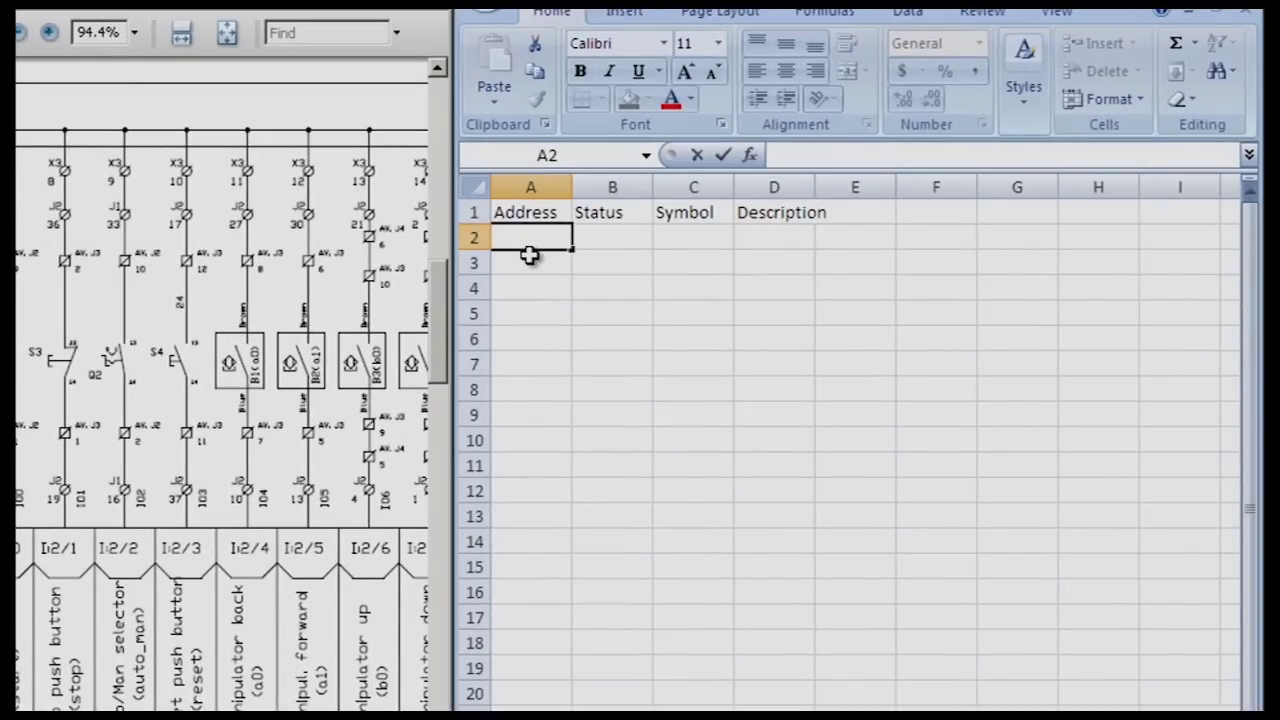
type("I:2/0")
key("Return")
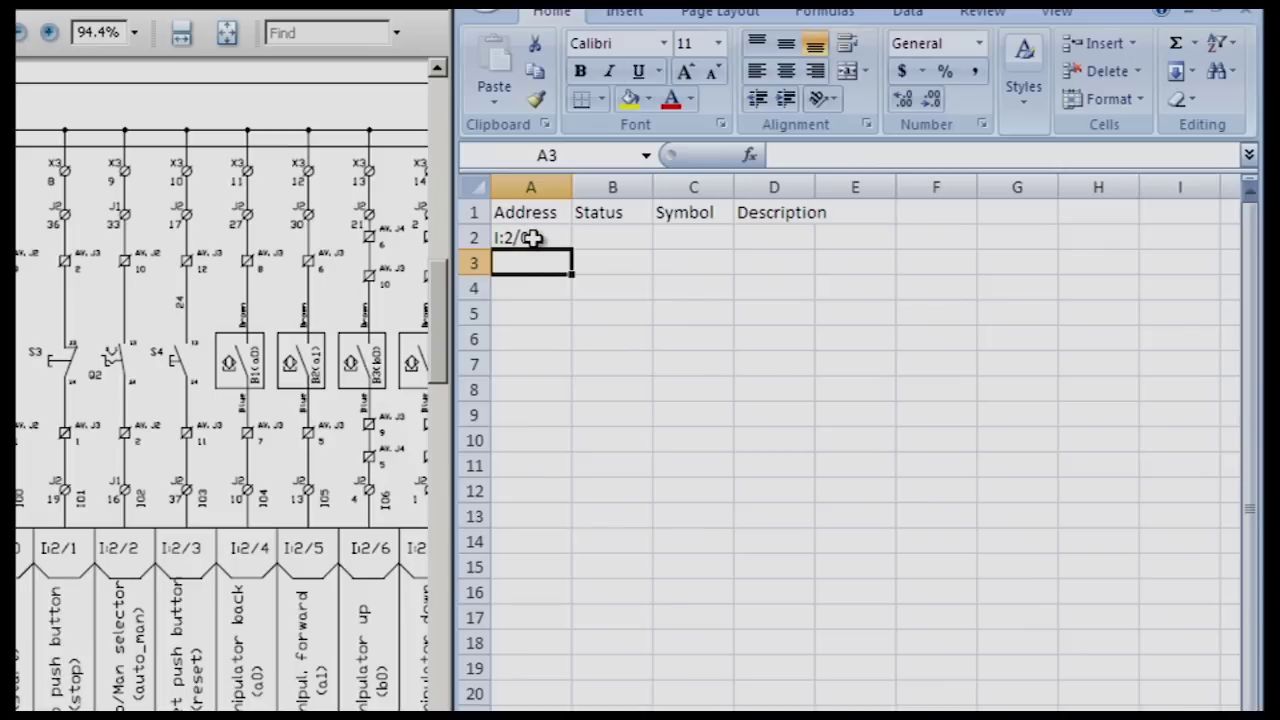
left_click(528, 240)
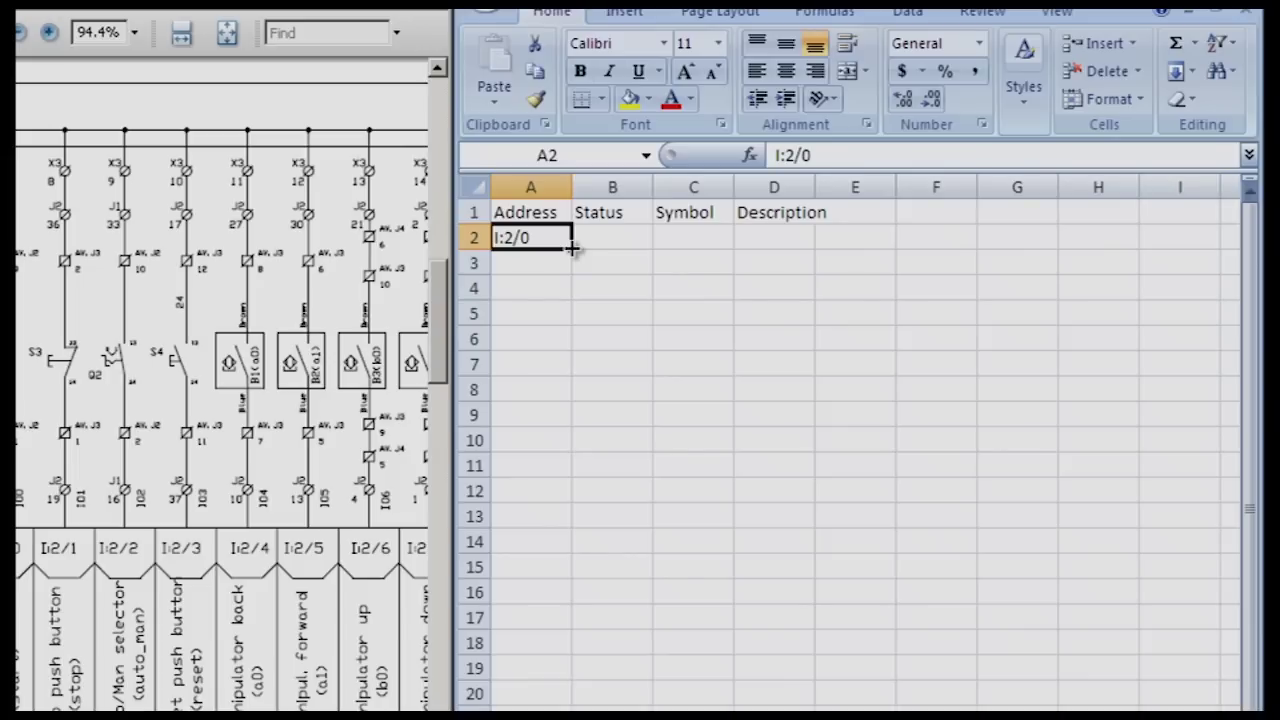
left_click_drag(572, 248, 551, 634)
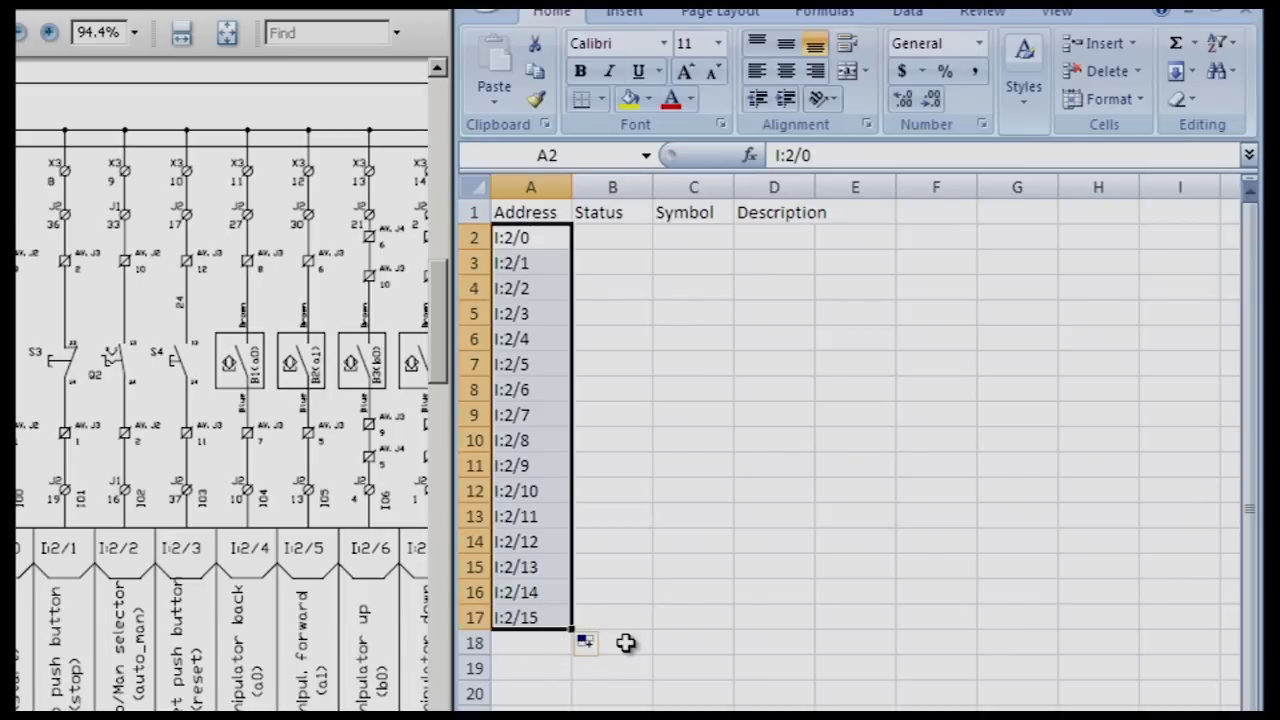
Step: Enter a Status of 0 in B2 and copy it down through B17
left_click(612, 237)
double_click(612, 237)
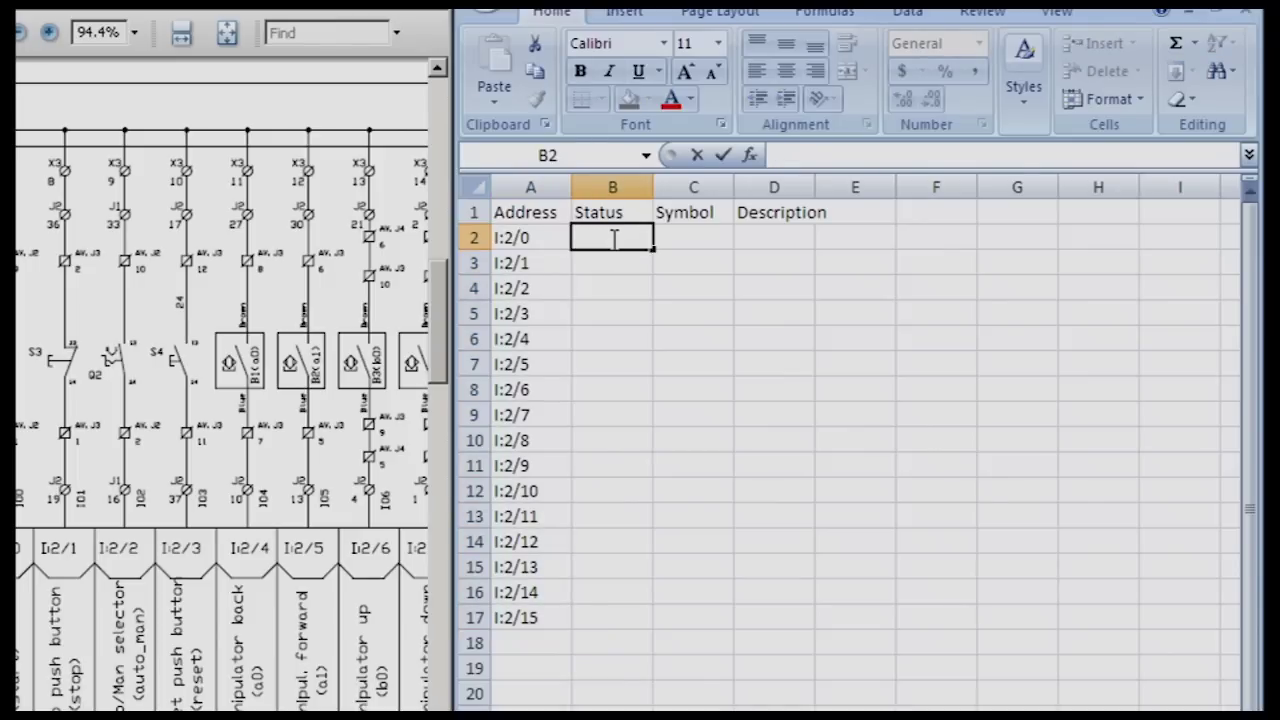
type("0")
key("Tab")
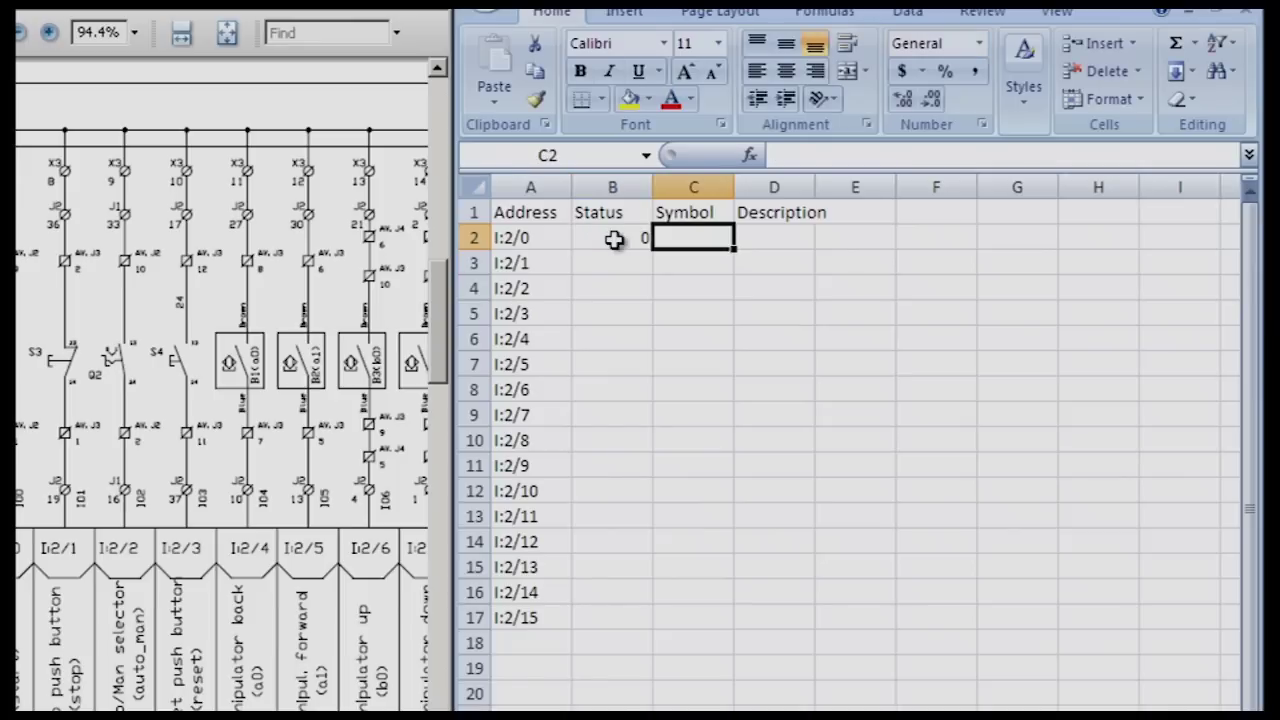
left_click(610, 237)
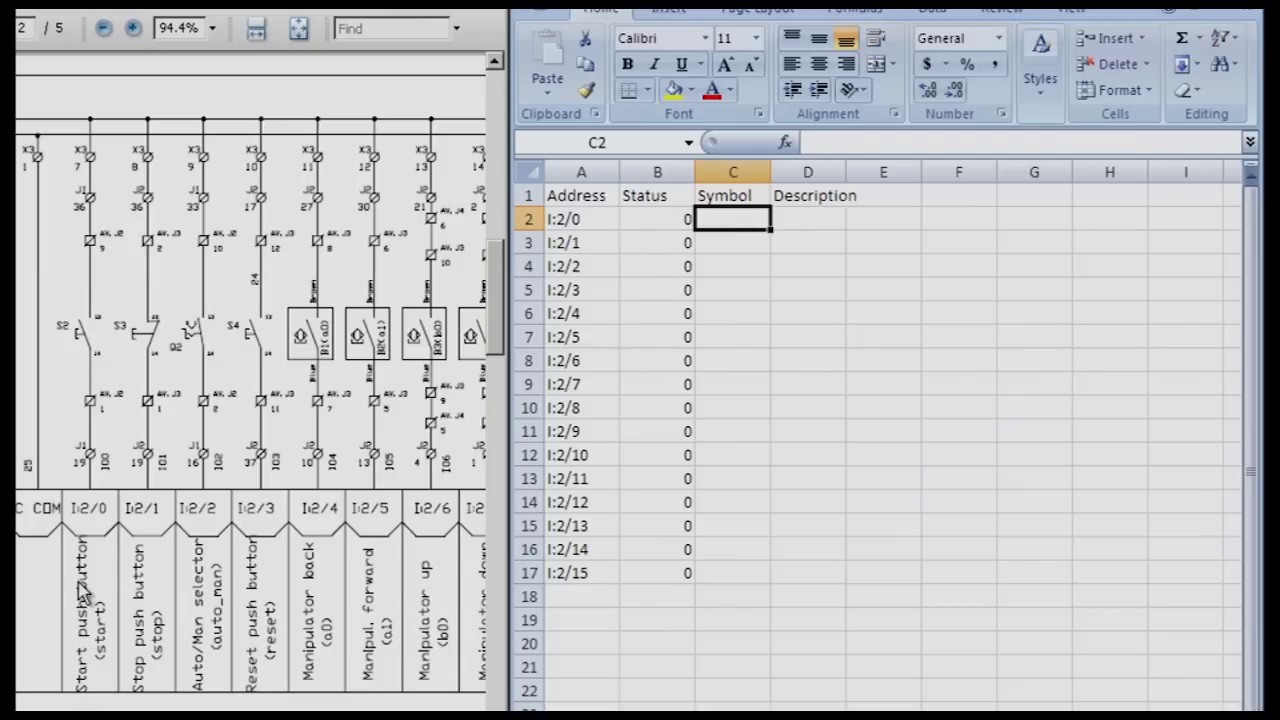
Step: Enter START_PB in C2 and START PUSHBUTTON in D2, then widen columns C and D to fit
double_click(718, 221)
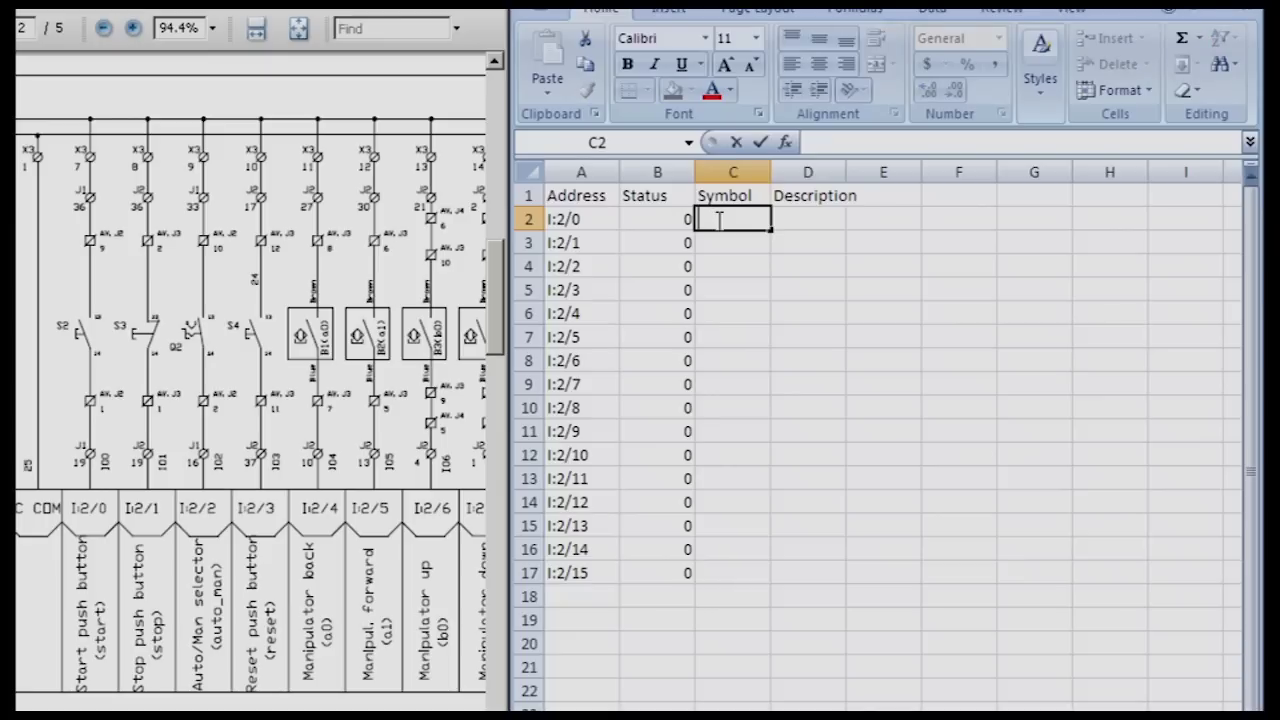
type("START_PB")
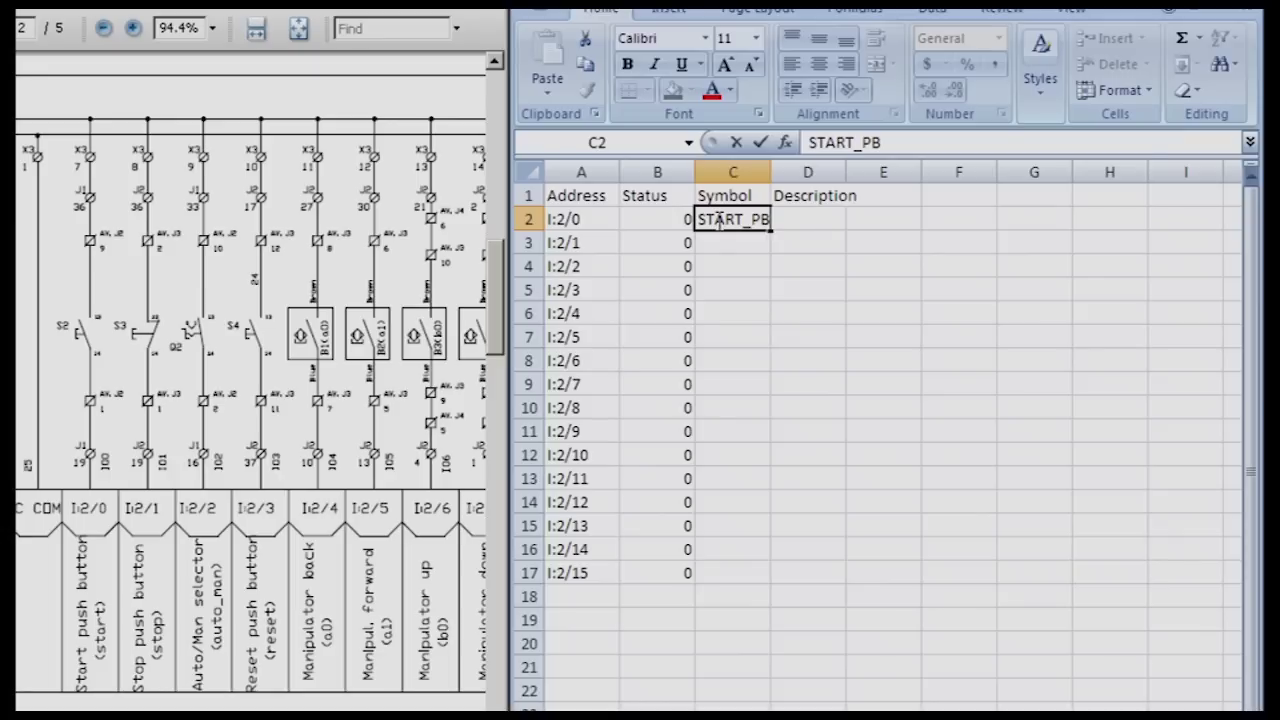
key("Tab")
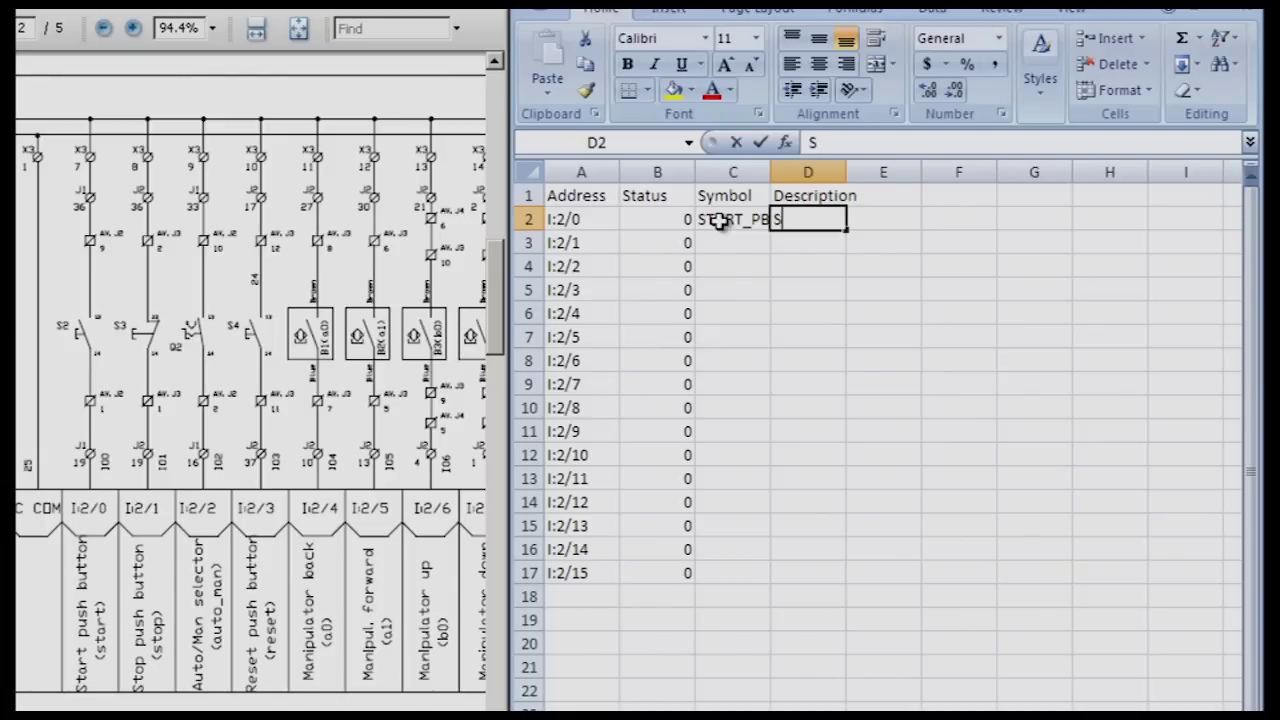
type("START PUSHBUY")
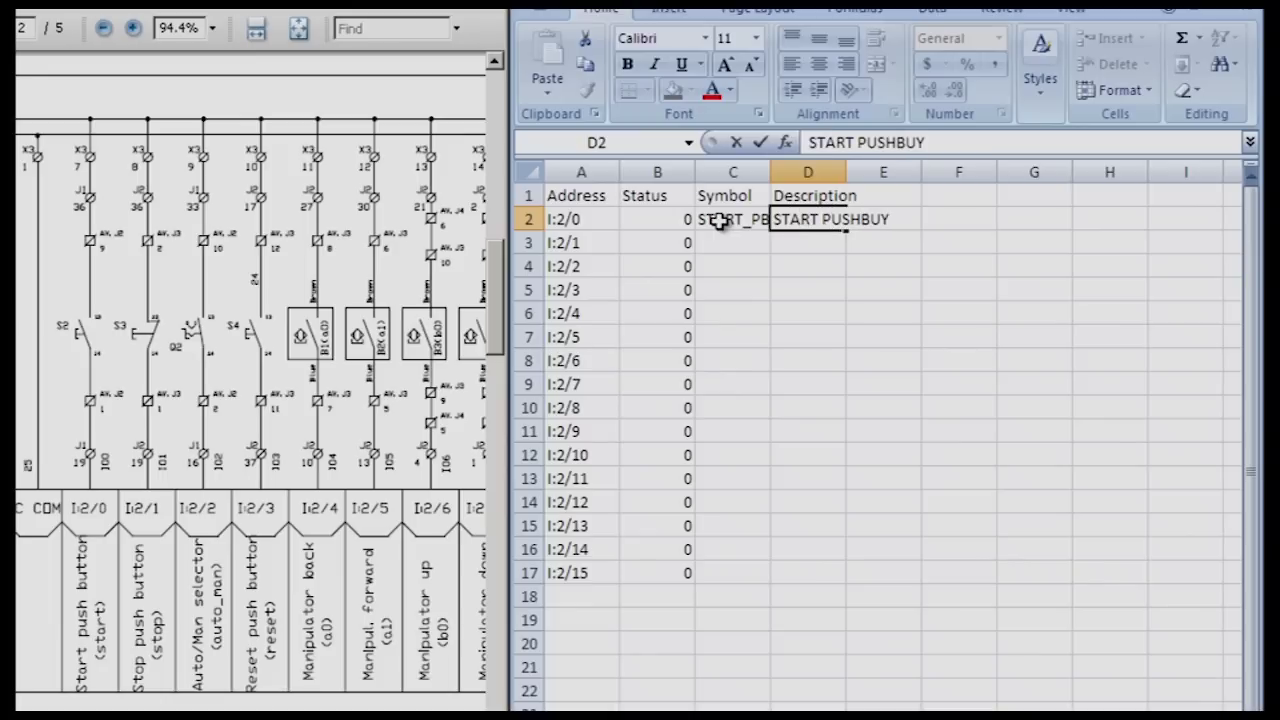
key("BackSpace")
type("TTON")
key("Return")
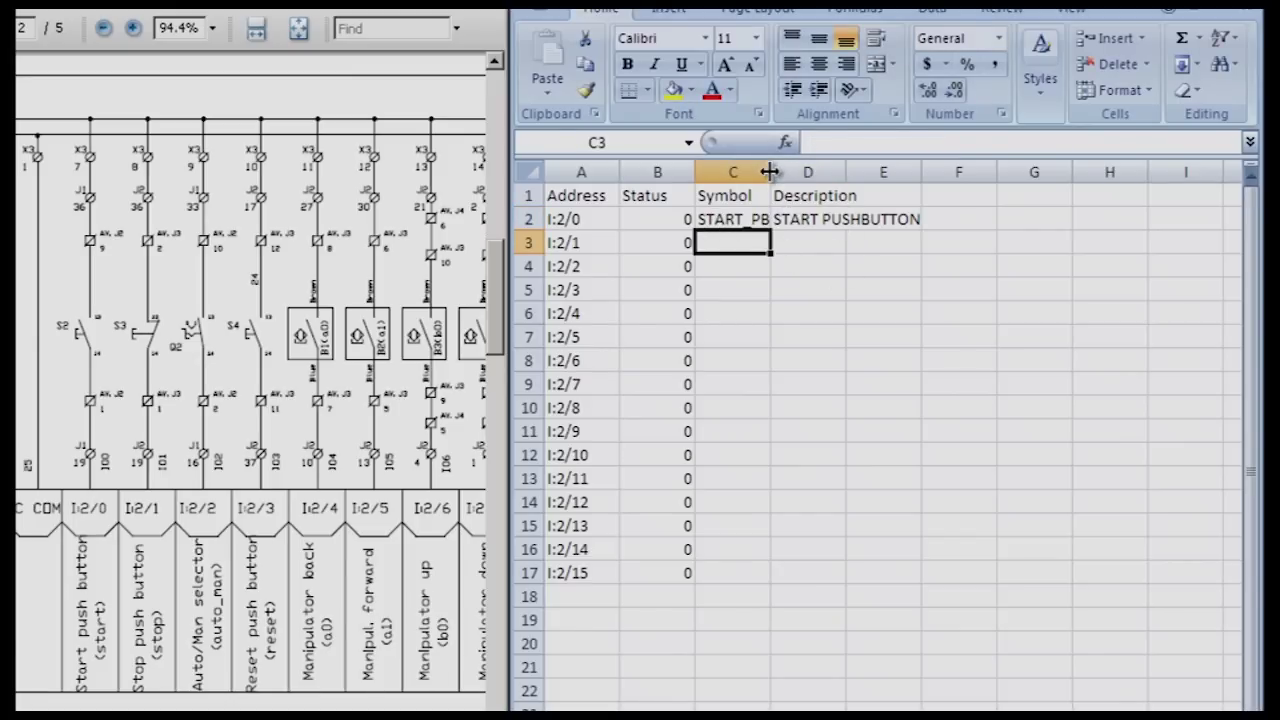
left_click_drag(770, 172, 776, 172)
double_click(850, 172)
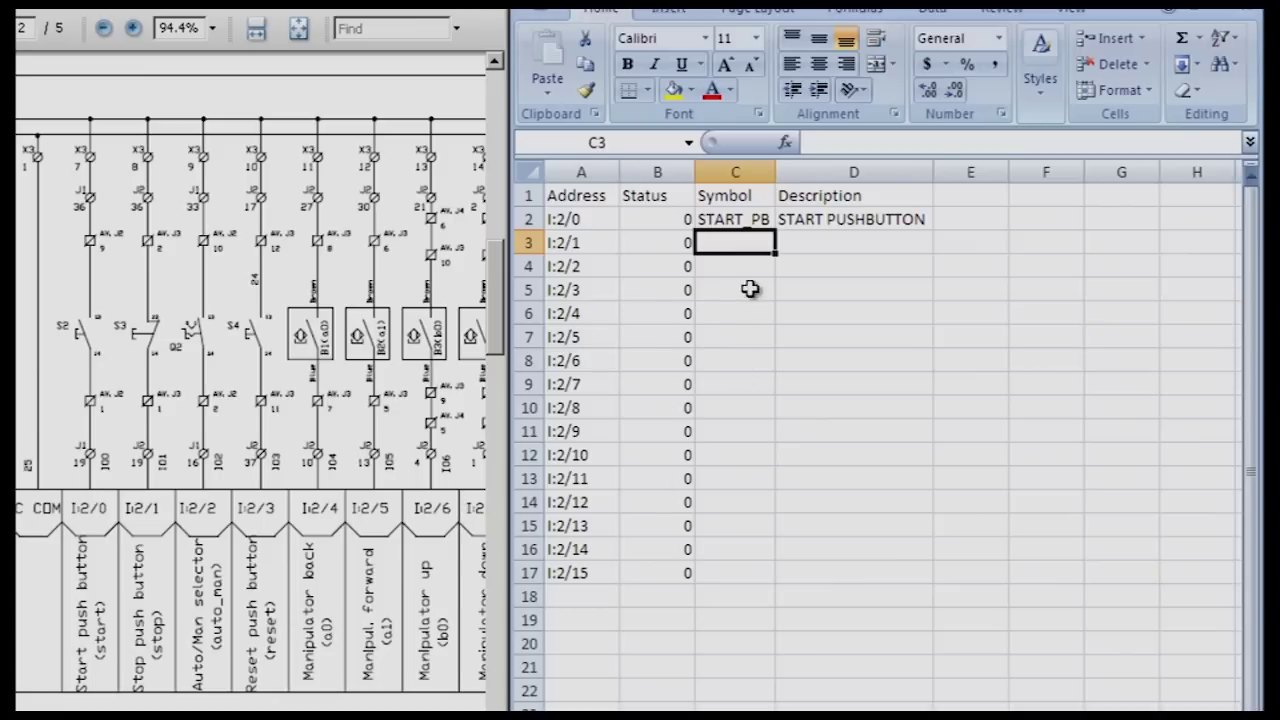
Step: Give I:2/1 the symbol STOP_PB and description STOP PUSH BUTTON in row 3
double_click(733, 244)
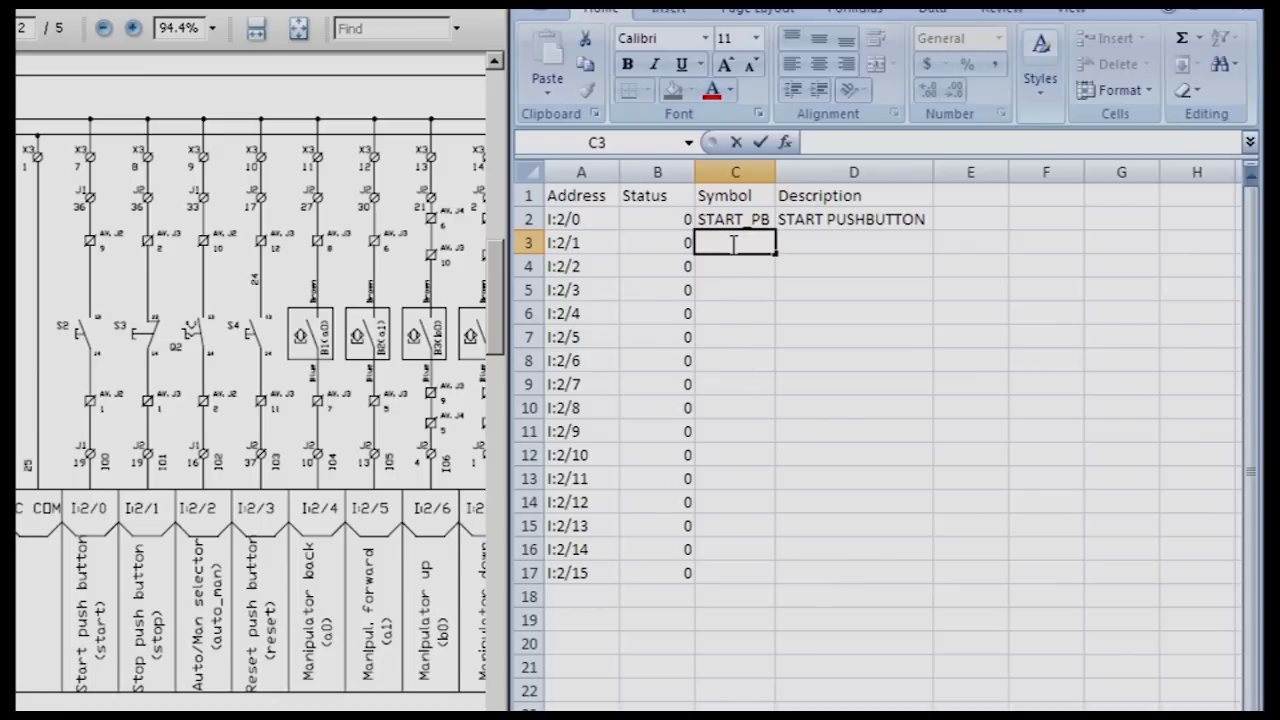
key("Escape")
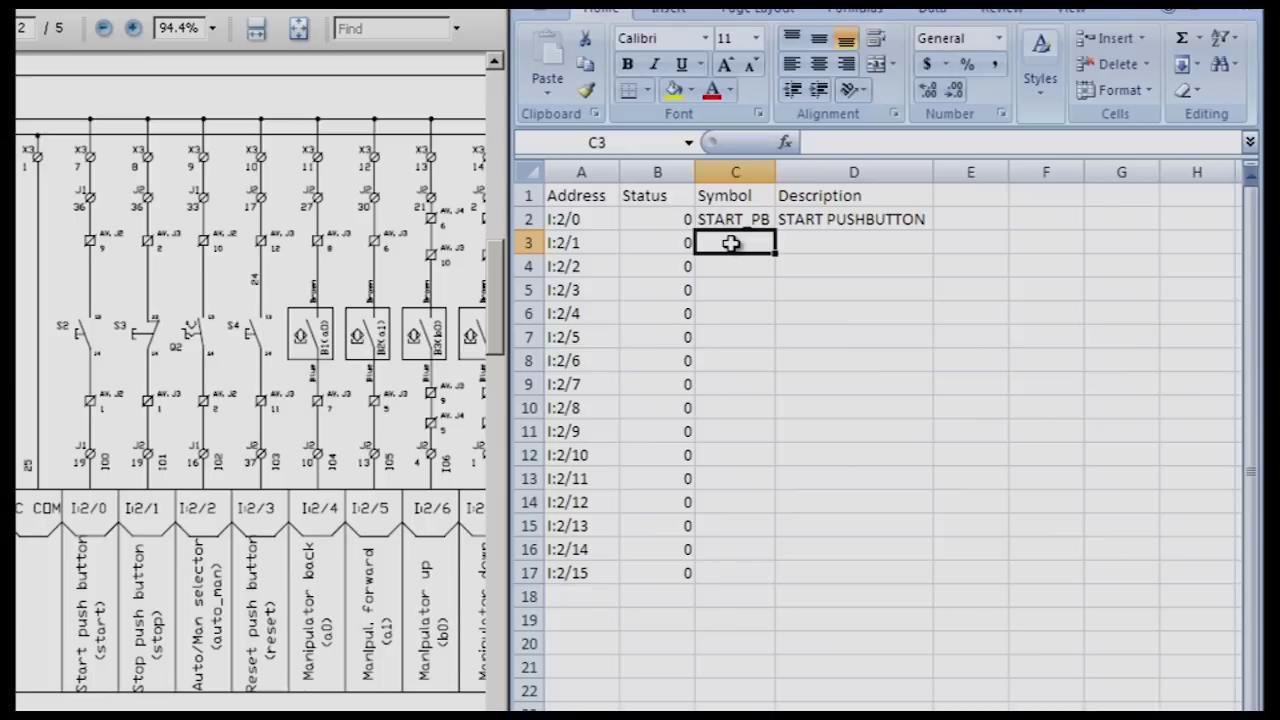
type("STOP_PB")
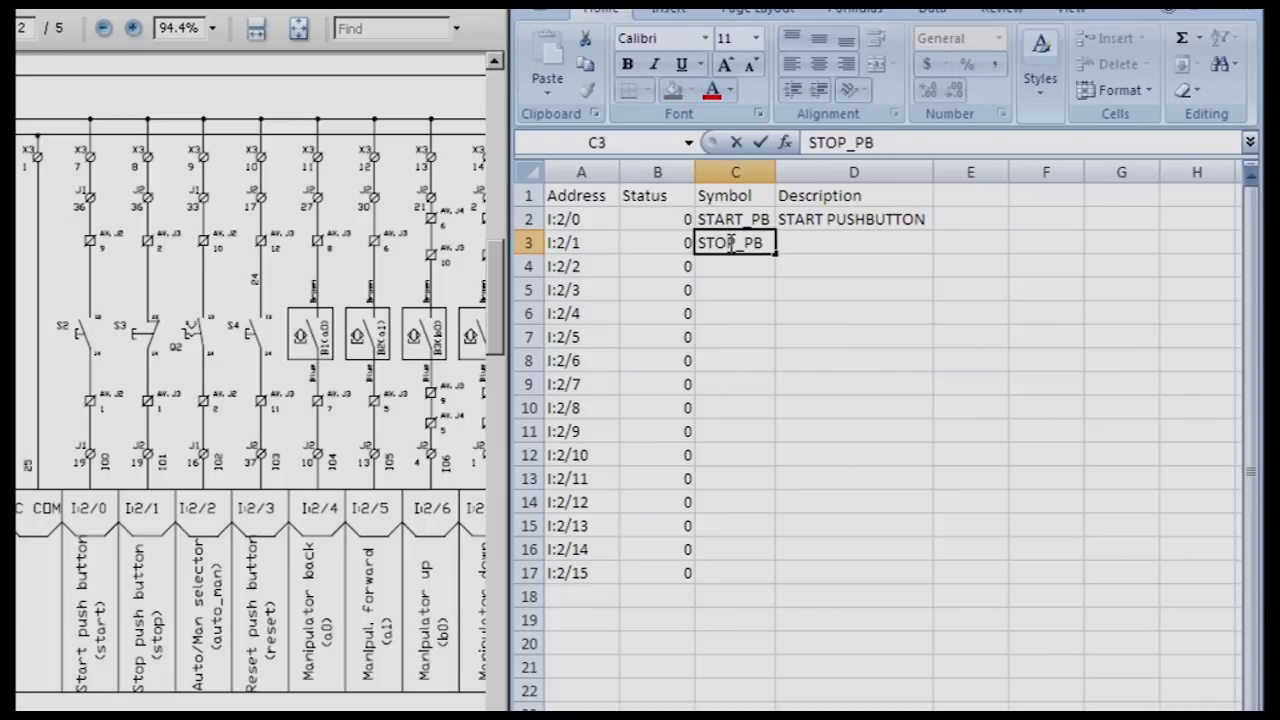
left_click(849, 244)
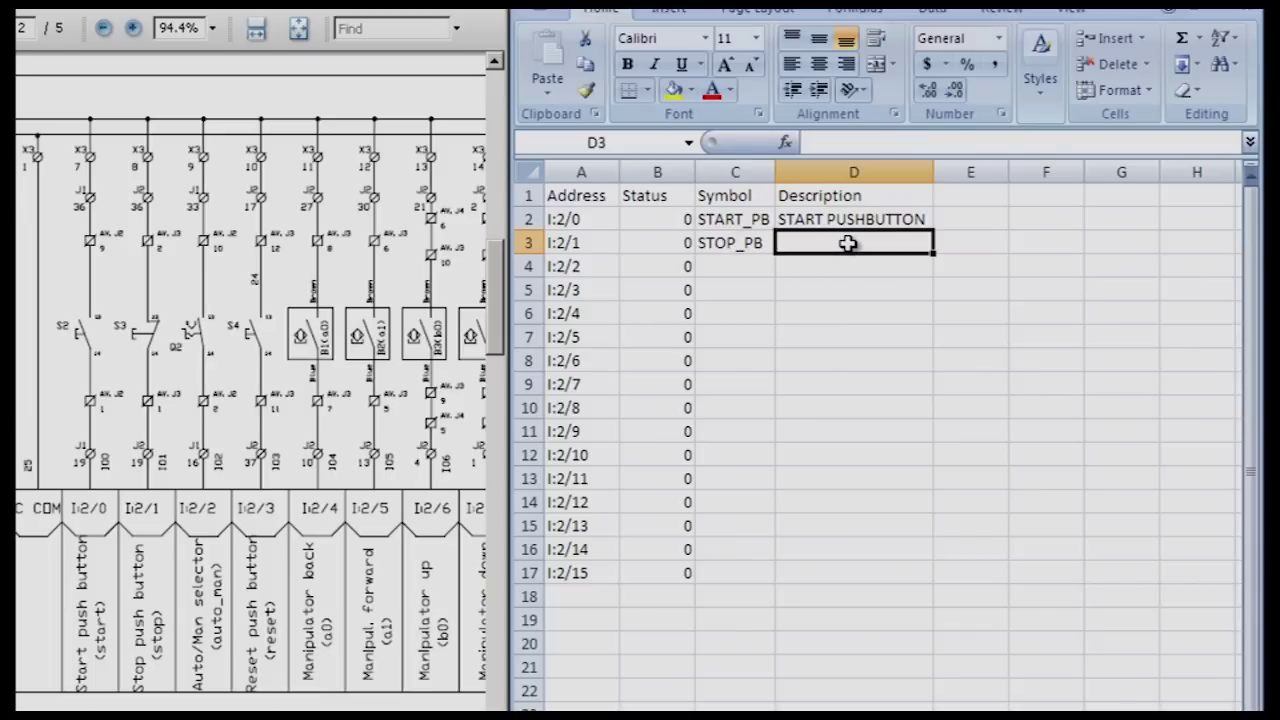
type("STOP ")
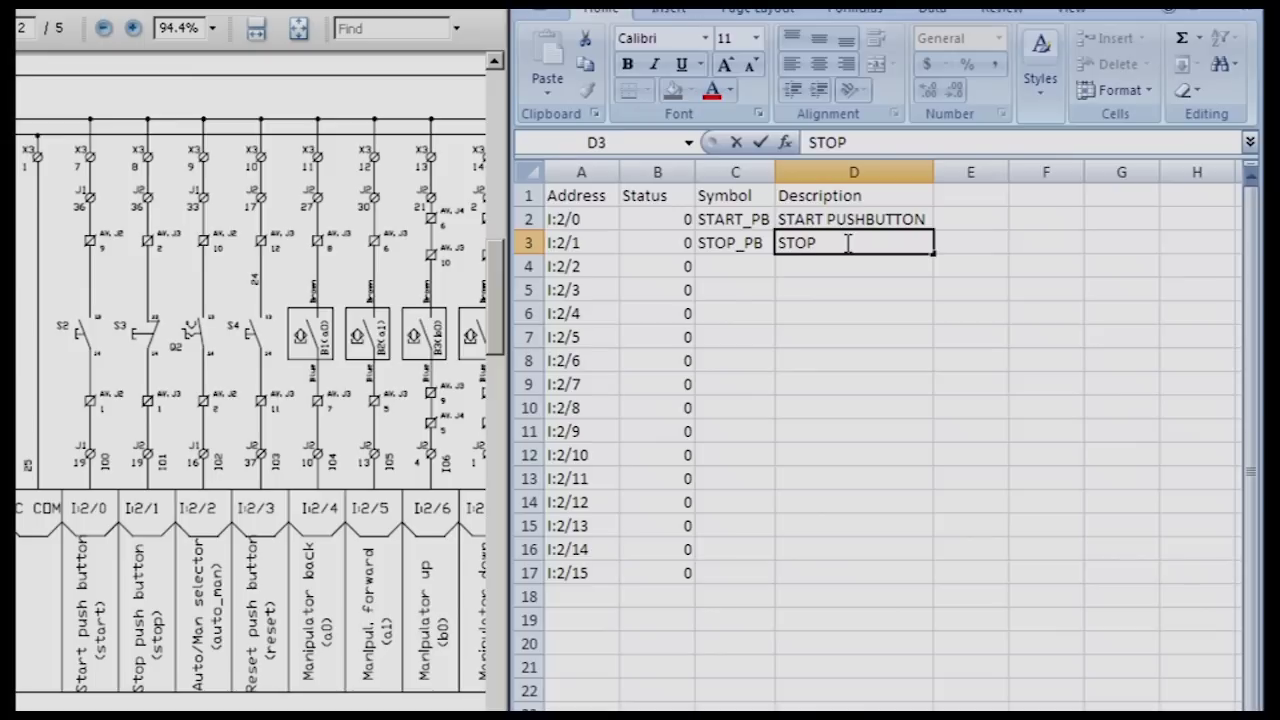
type("PUSH B")
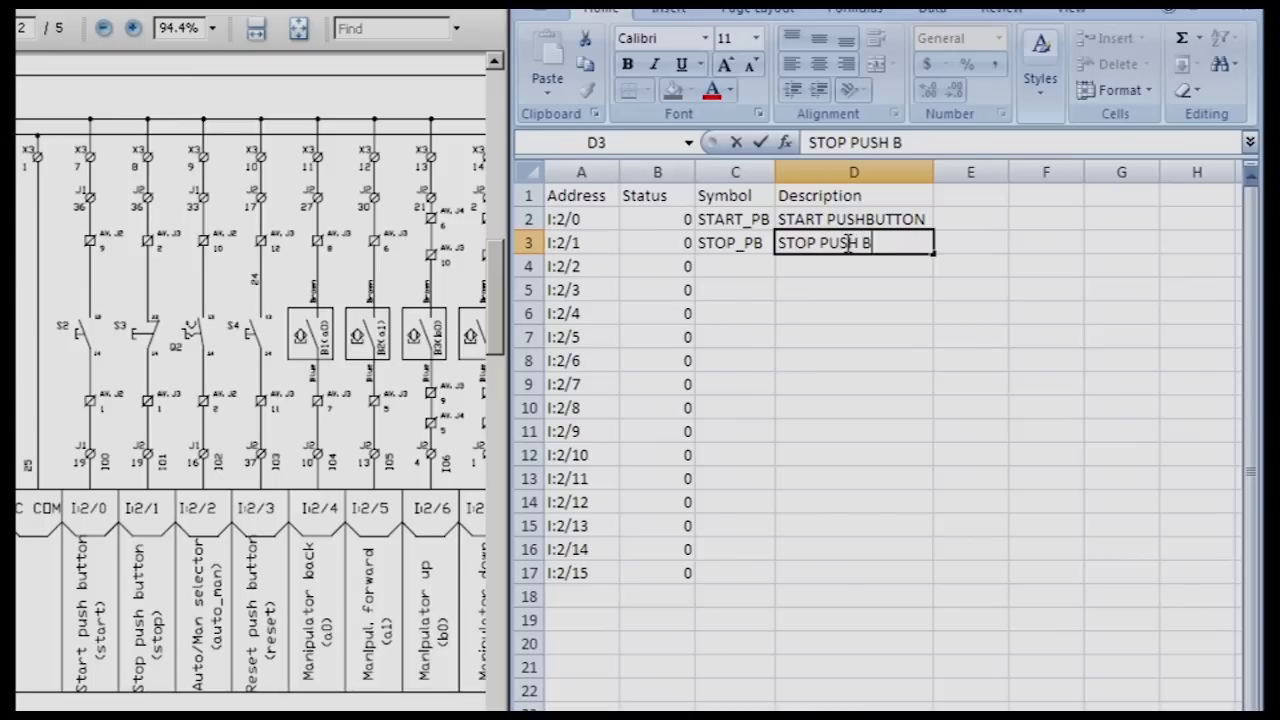
type("UTTON")
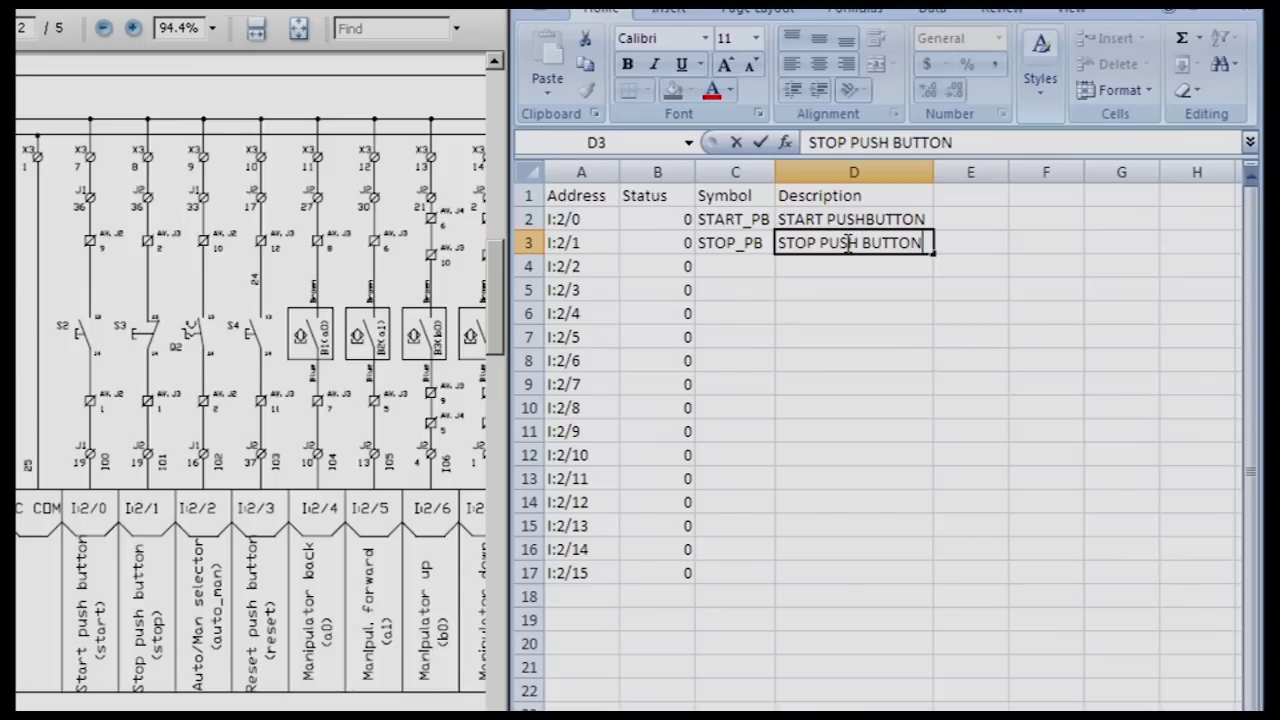
Step: Correct D2's description to read START PUSH BUTTON
left_click(856, 215)
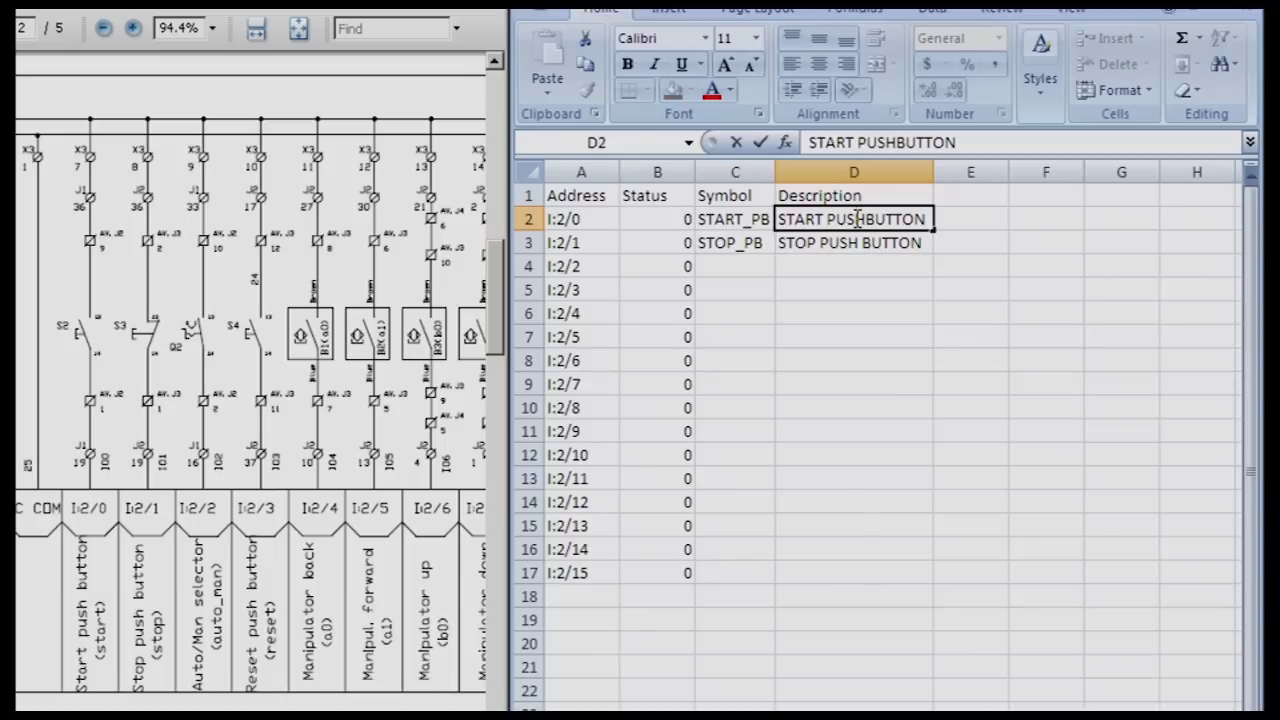
double_click(857, 218)
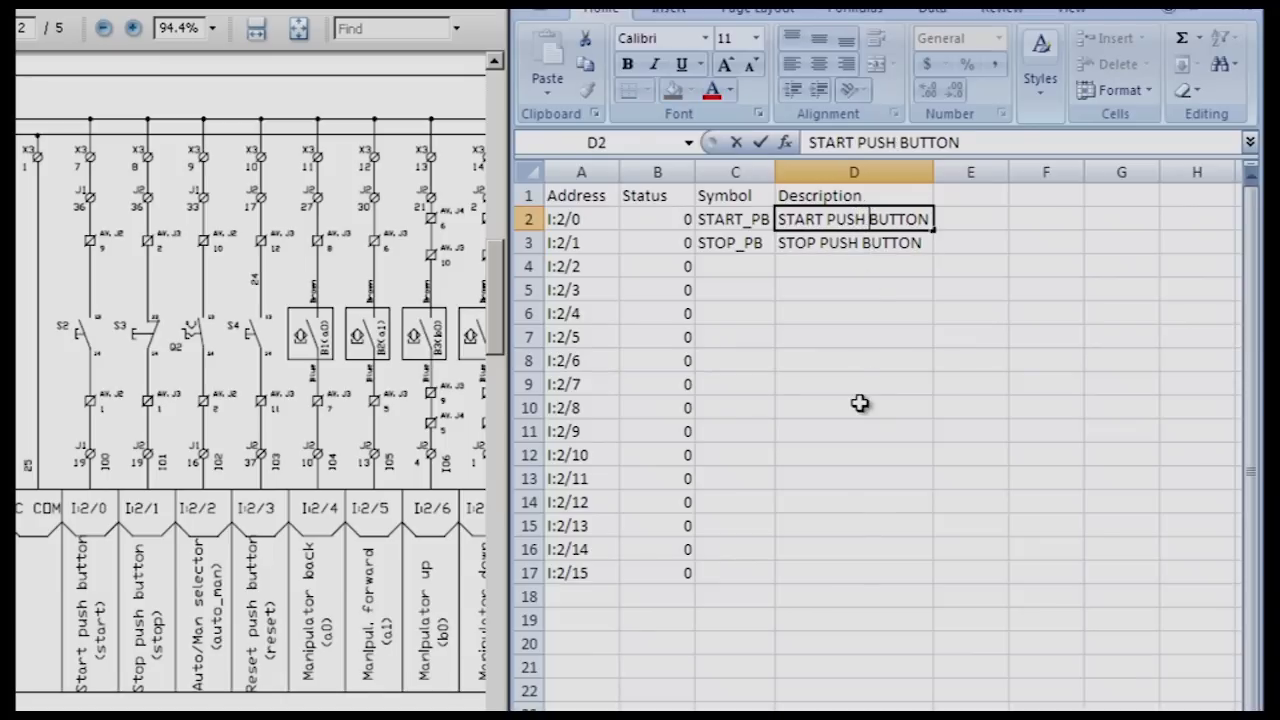
left_click(851, 370)
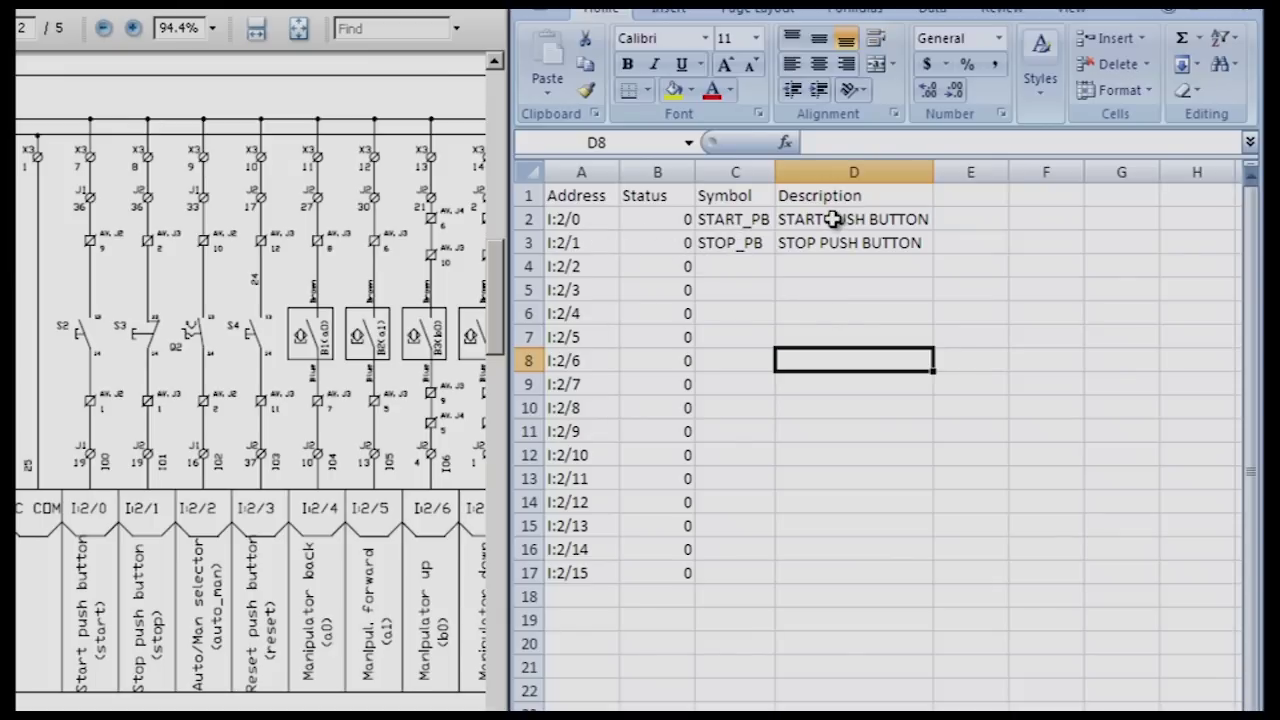
Step: Enter AUTO_MAN in C4 and the description AUTO MANUAL SECLECTOR SWITCH in D4
left_click(720, 267)
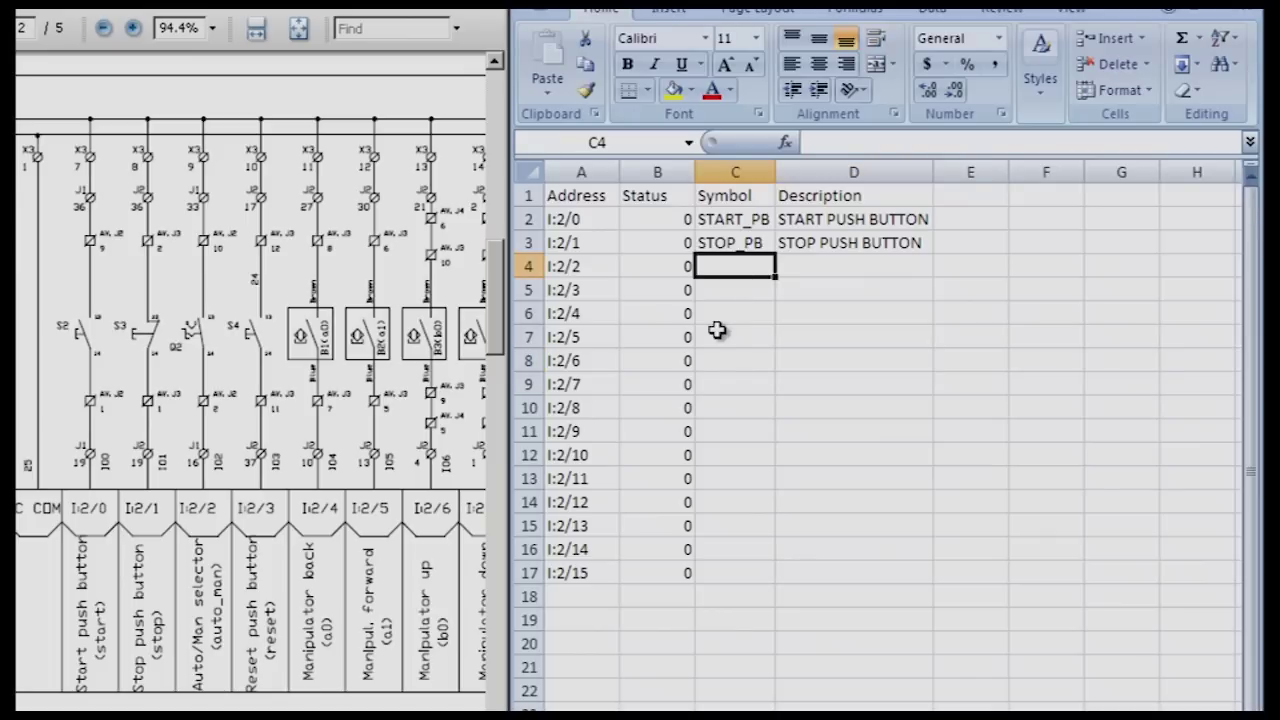
type("AUTO")
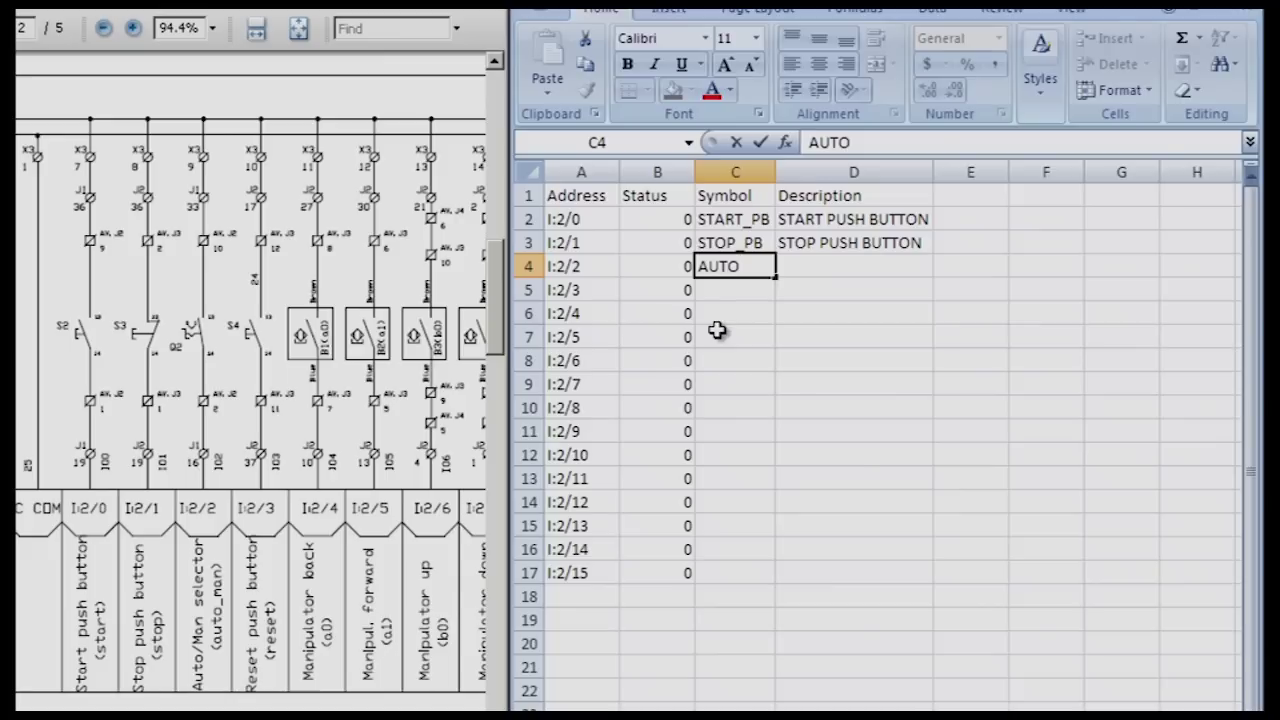
type("_MAN")
key("Tab")
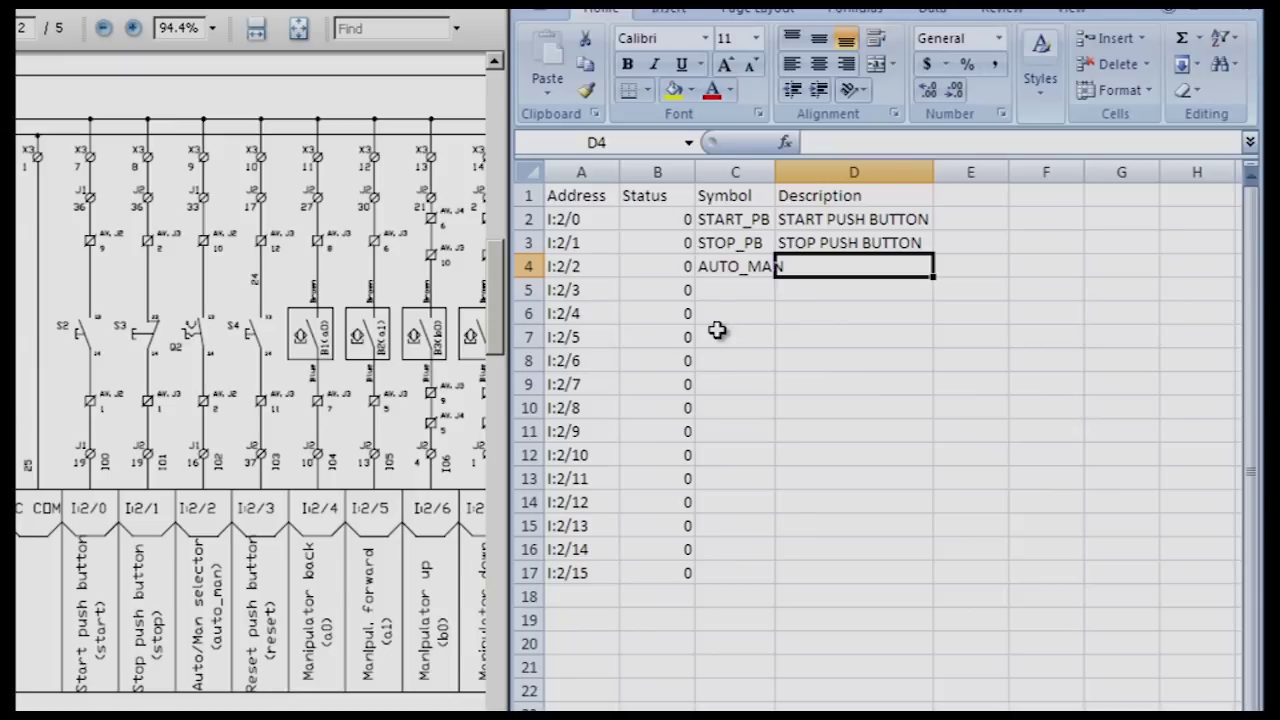
type("AUT")
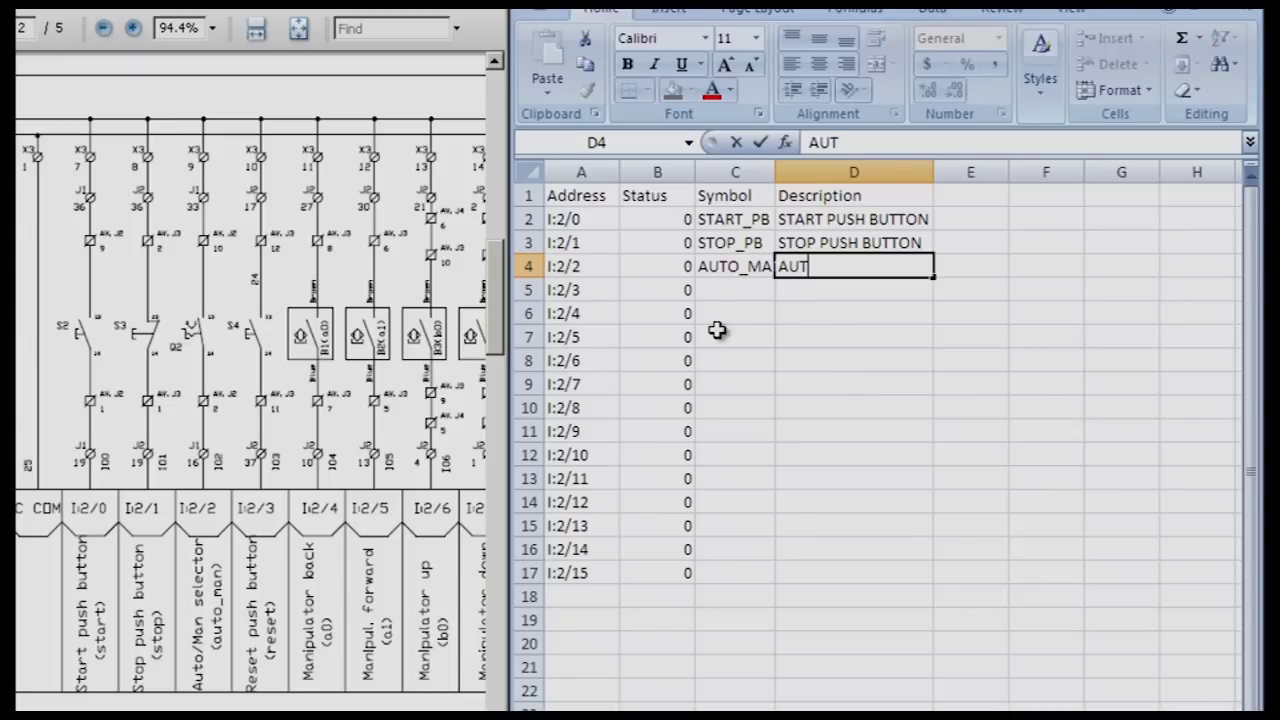
type("O MANU")
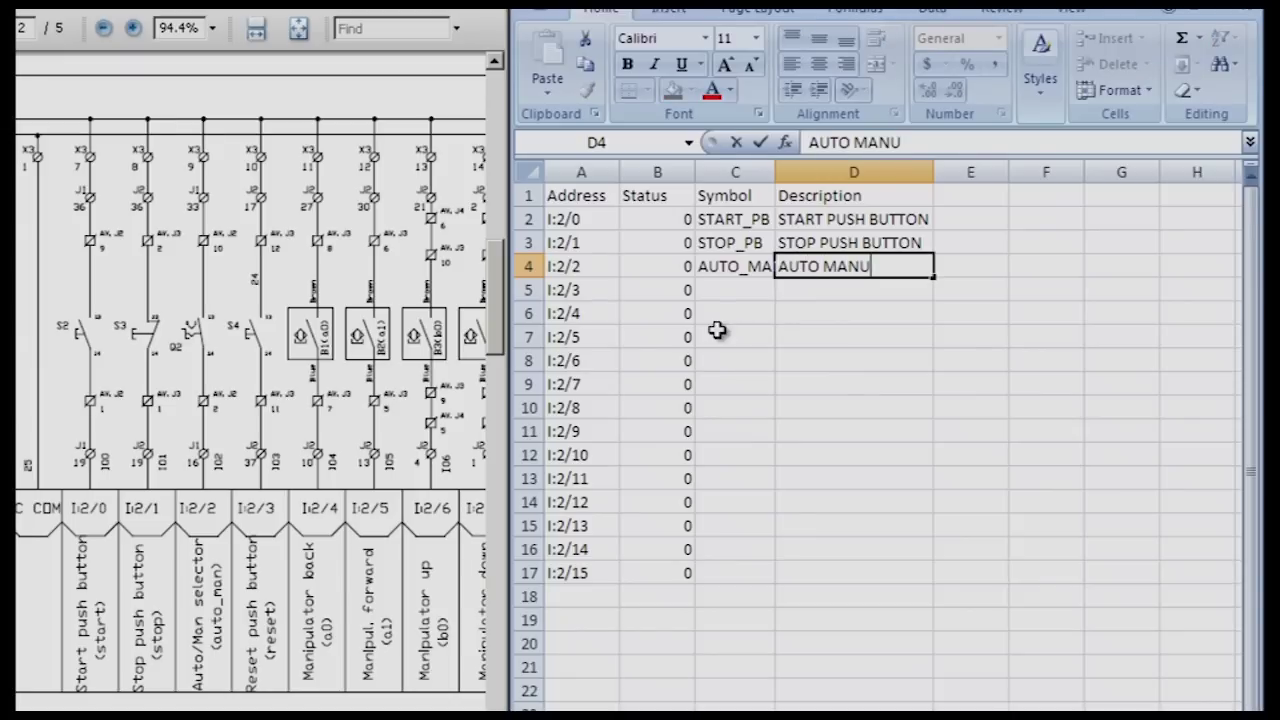
type("AL")
key("Left")
key("Left")
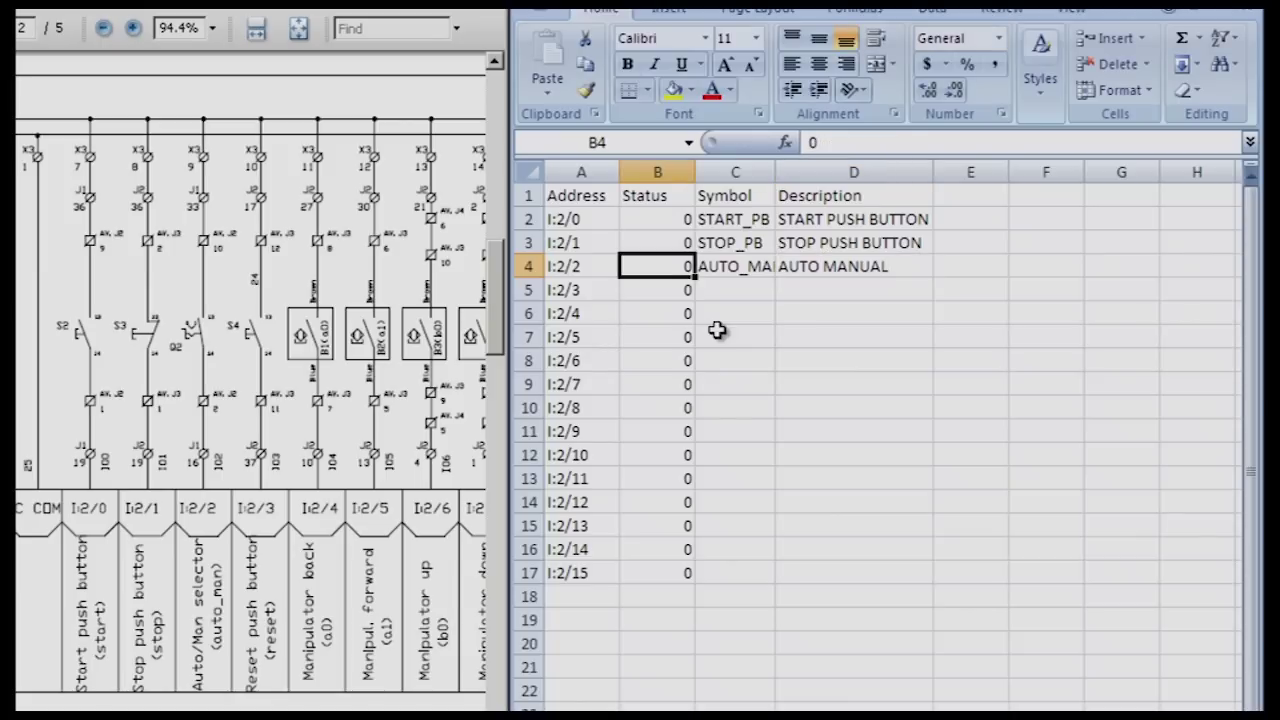
double_click(869, 271)
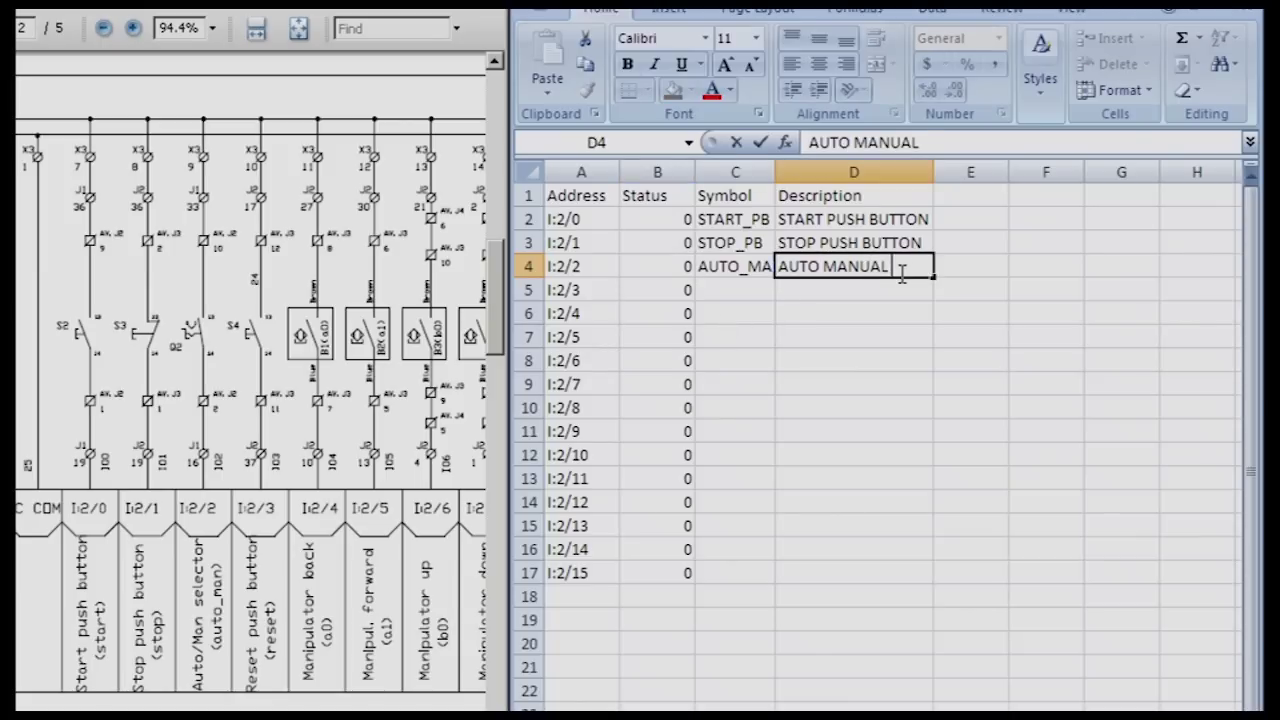
type("SECLECTO")
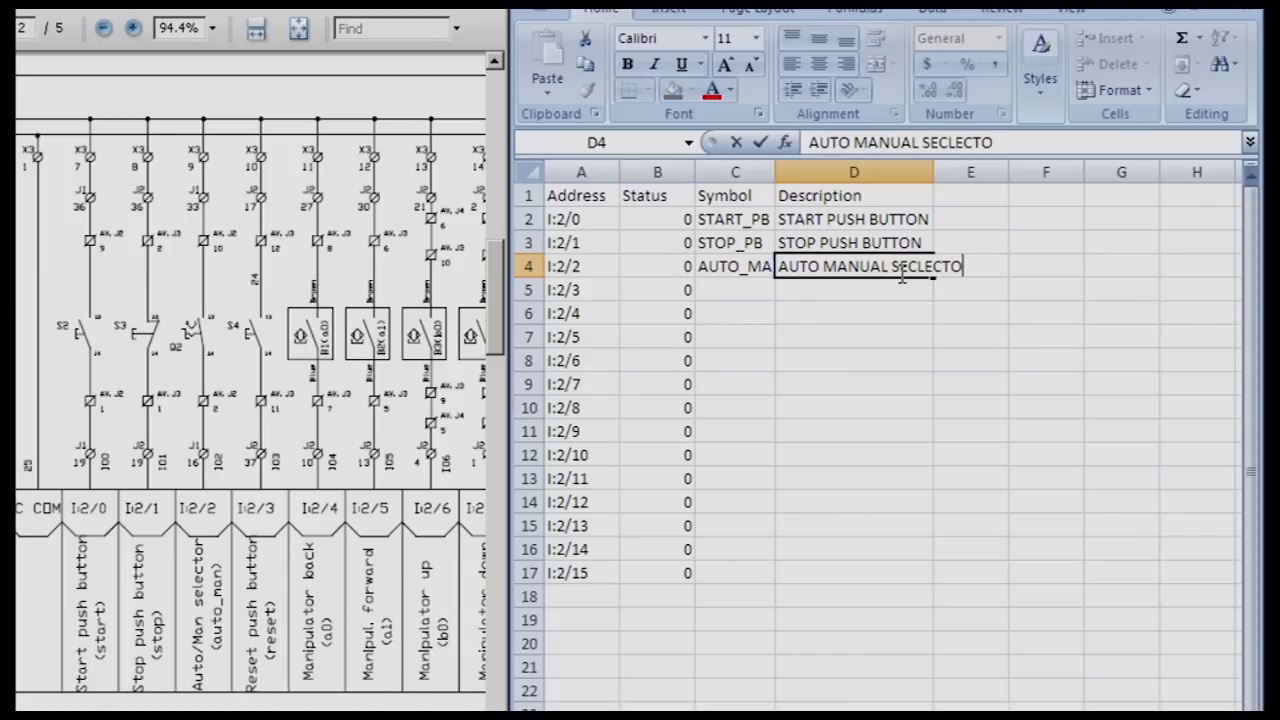
type("R SWITCH")
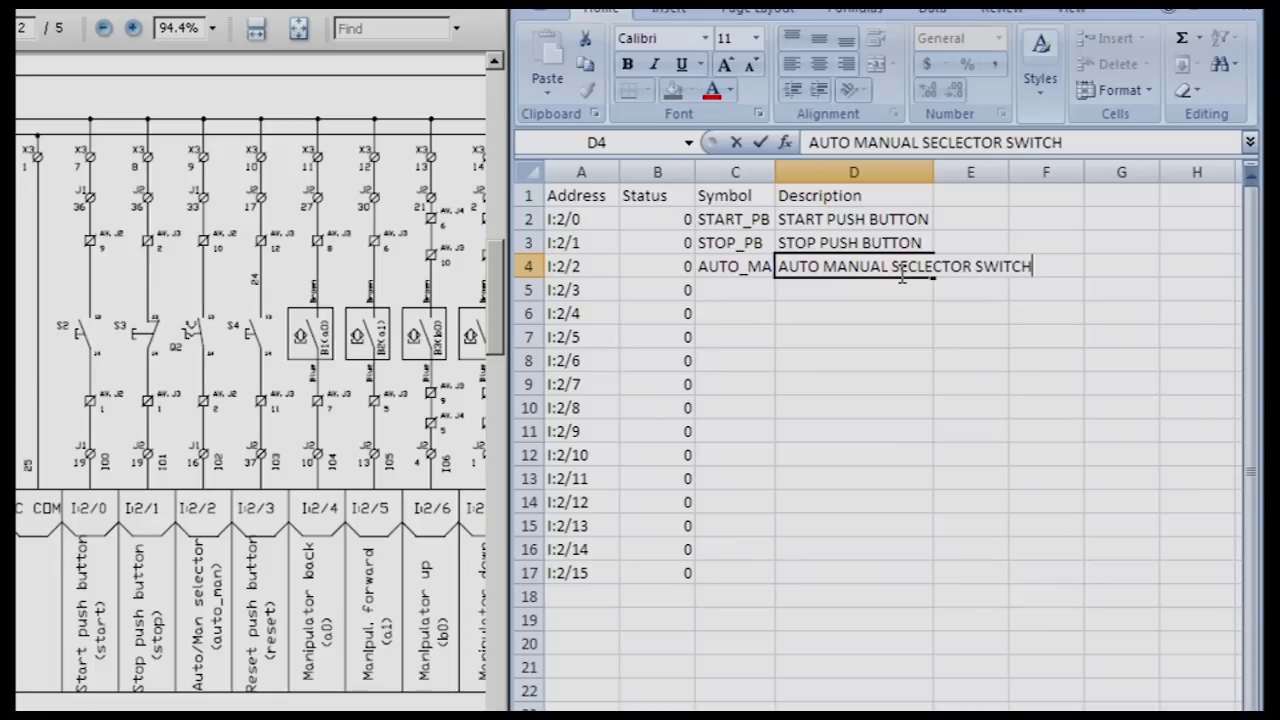
left_click(866, 382)
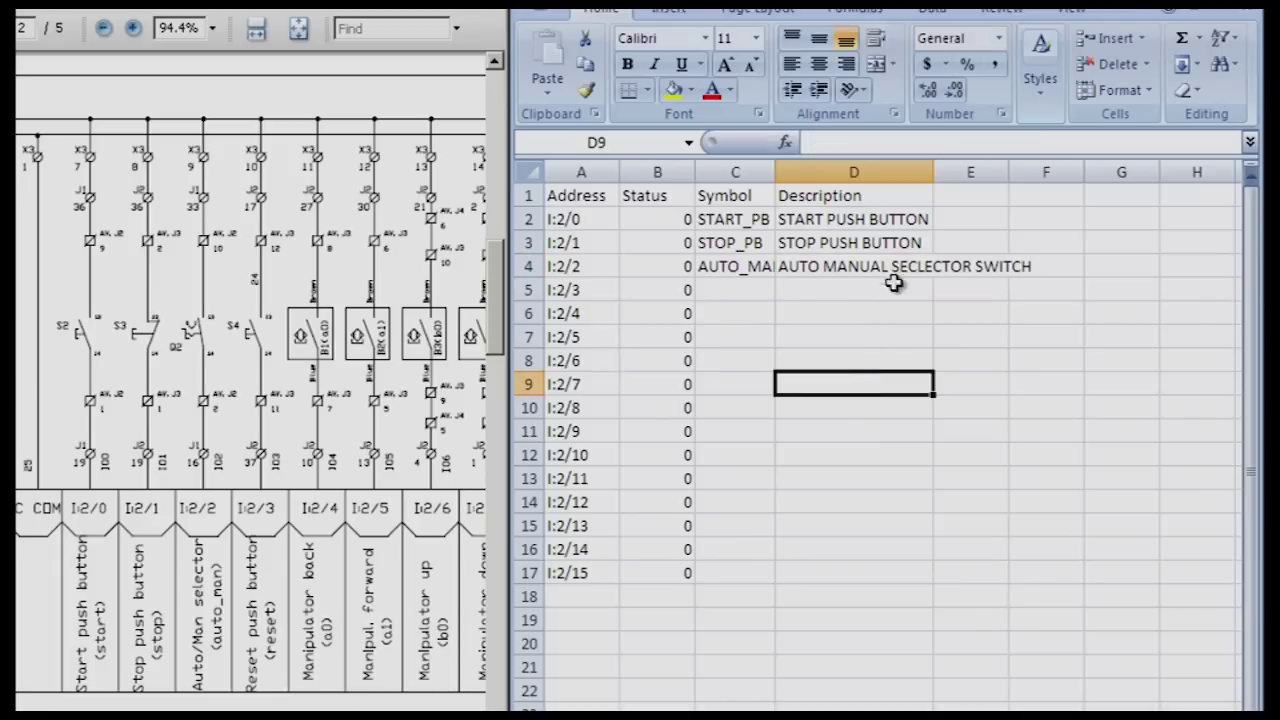
Step: Insert a slash so D4 reads AUTO/ MANUAL SECLECTOR SWITCH, and autofit columns C and D
double_click(936, 174)
double_click(821, 265)
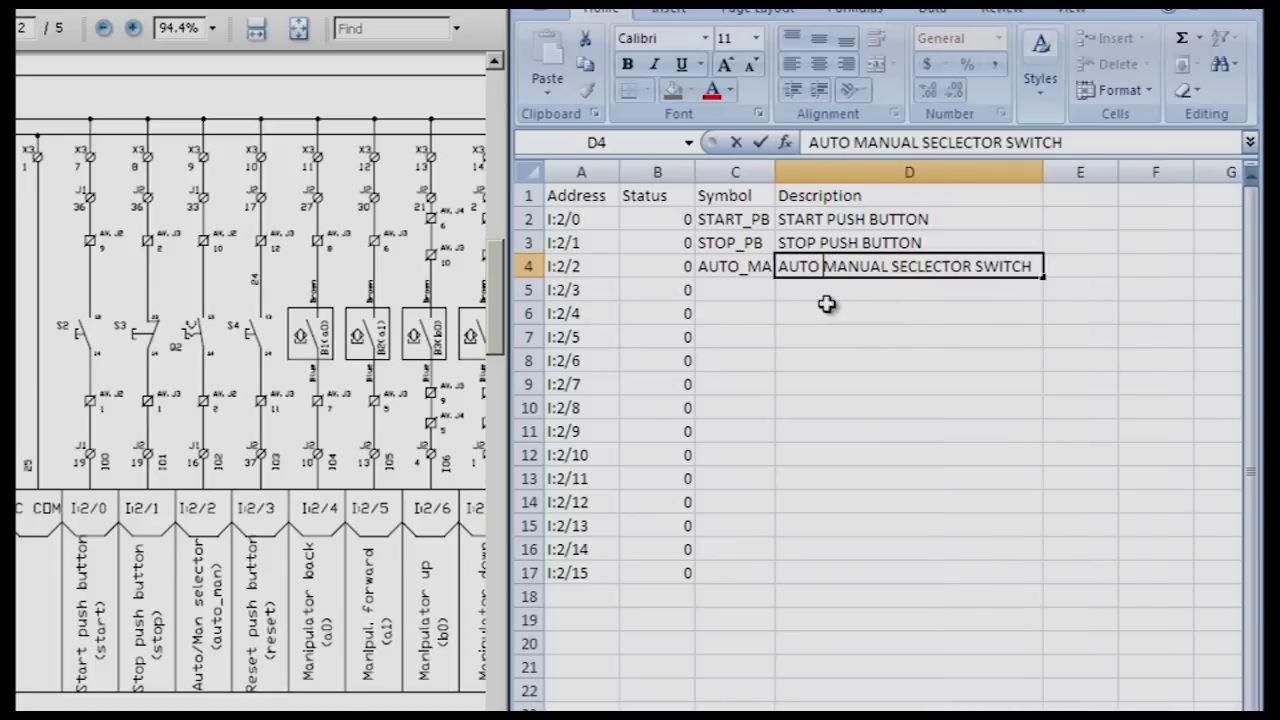
type("/")
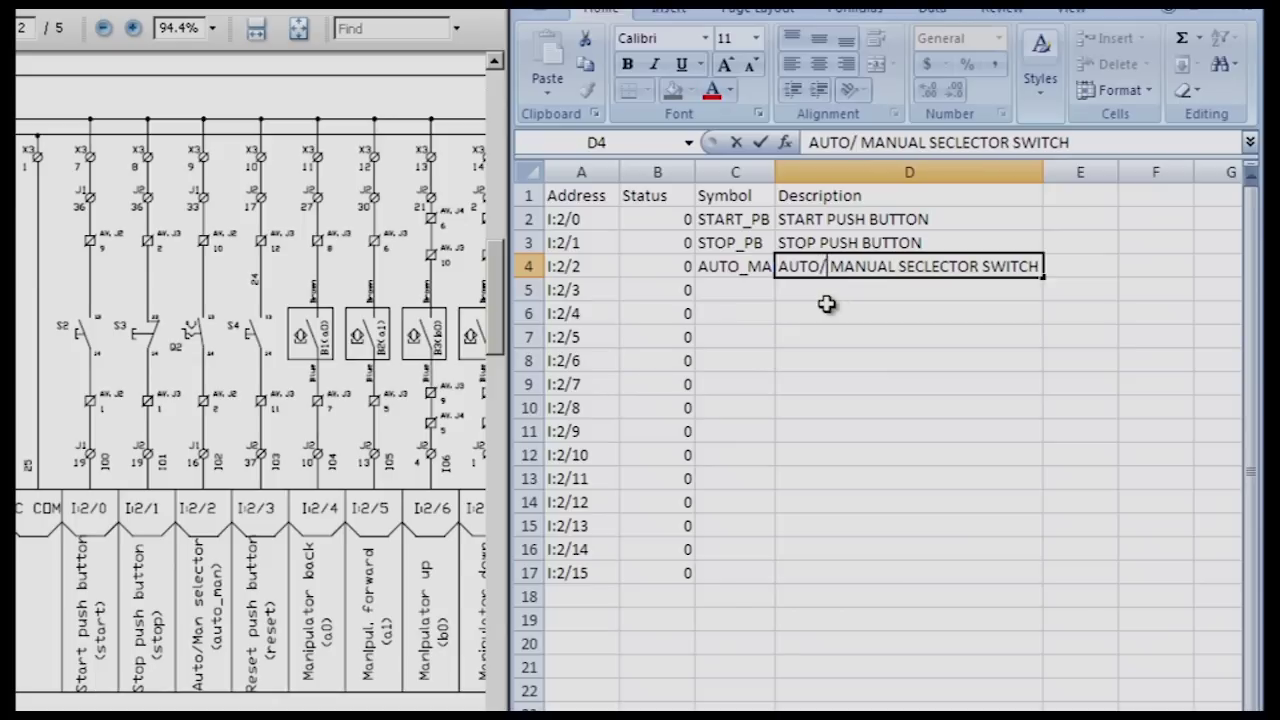
left_click(875, 340)
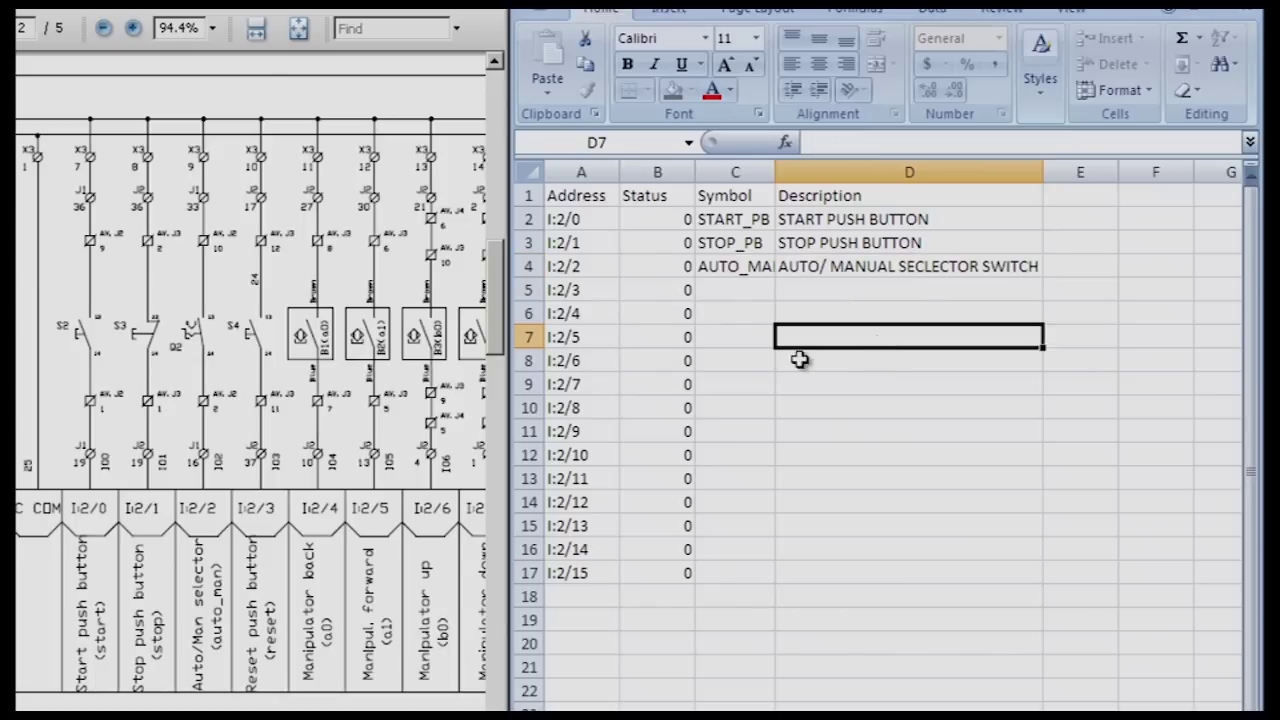
double_click(774, 180)
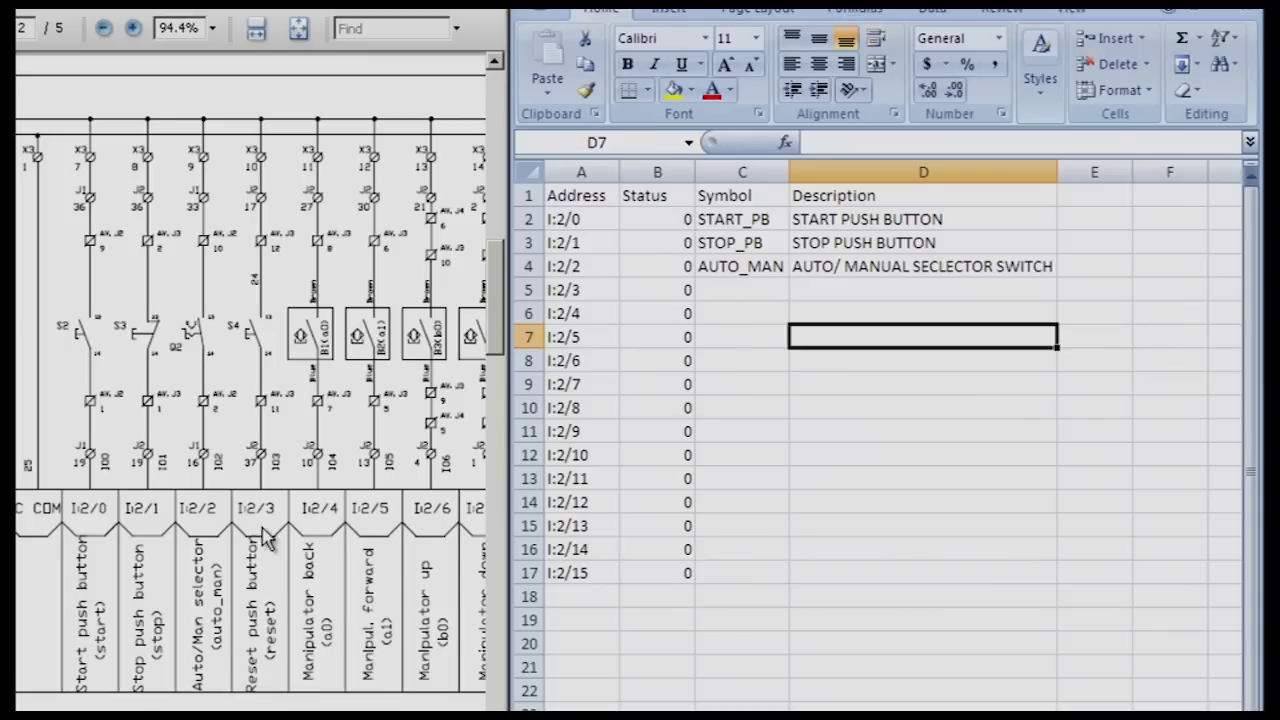
Step: Enter RESET_PB in C5 and RESET PUSHBUTTON in D5 for input I:2/3
left_click(710, 288)
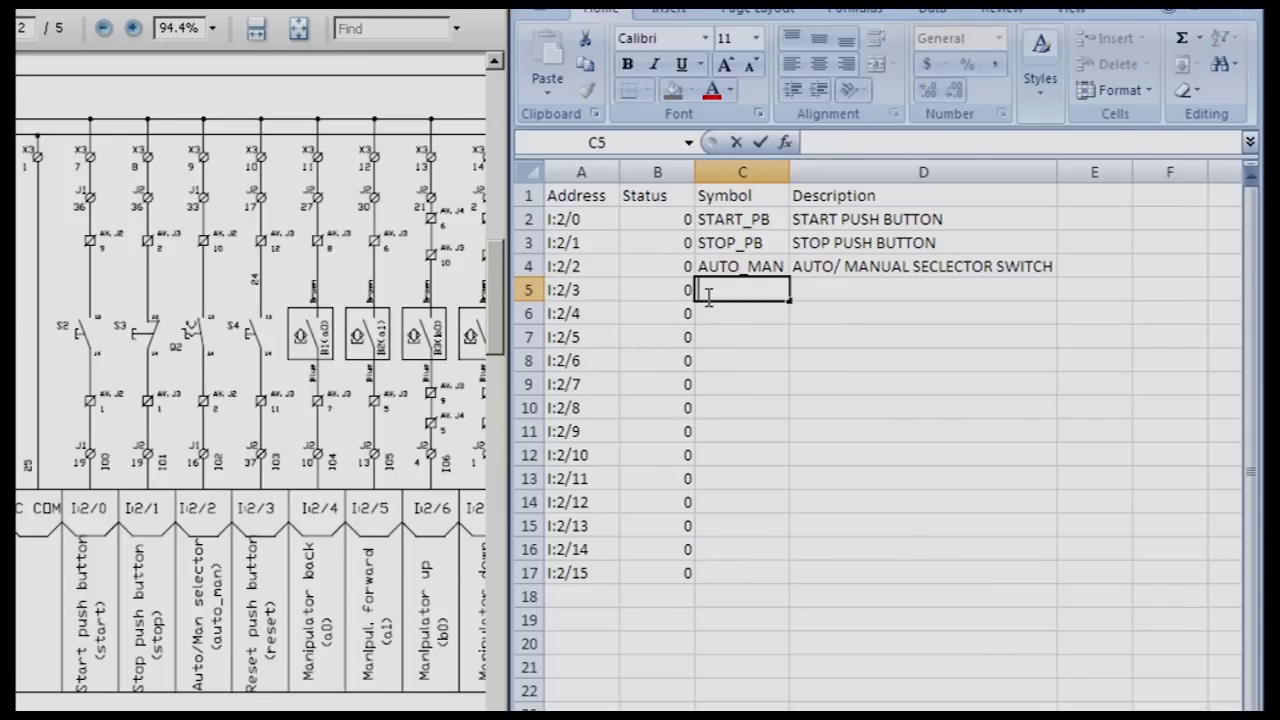
type("RESET")
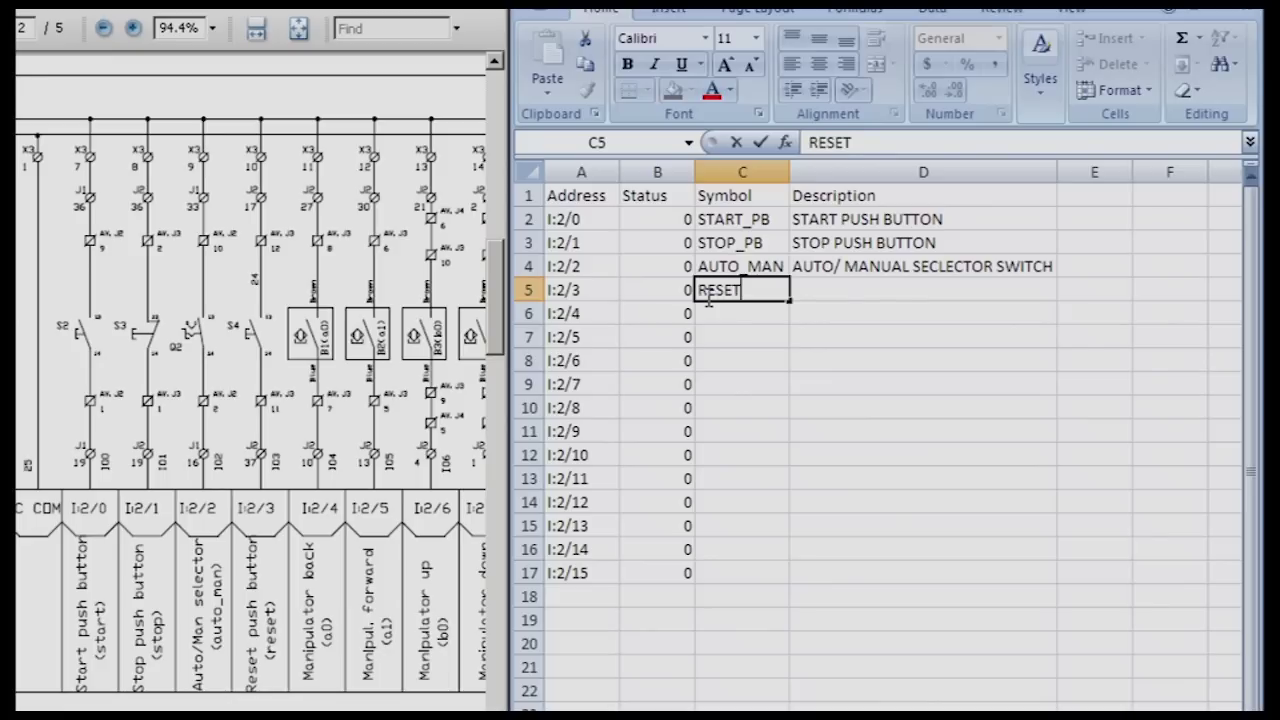
type("_PB")
key("Tab")
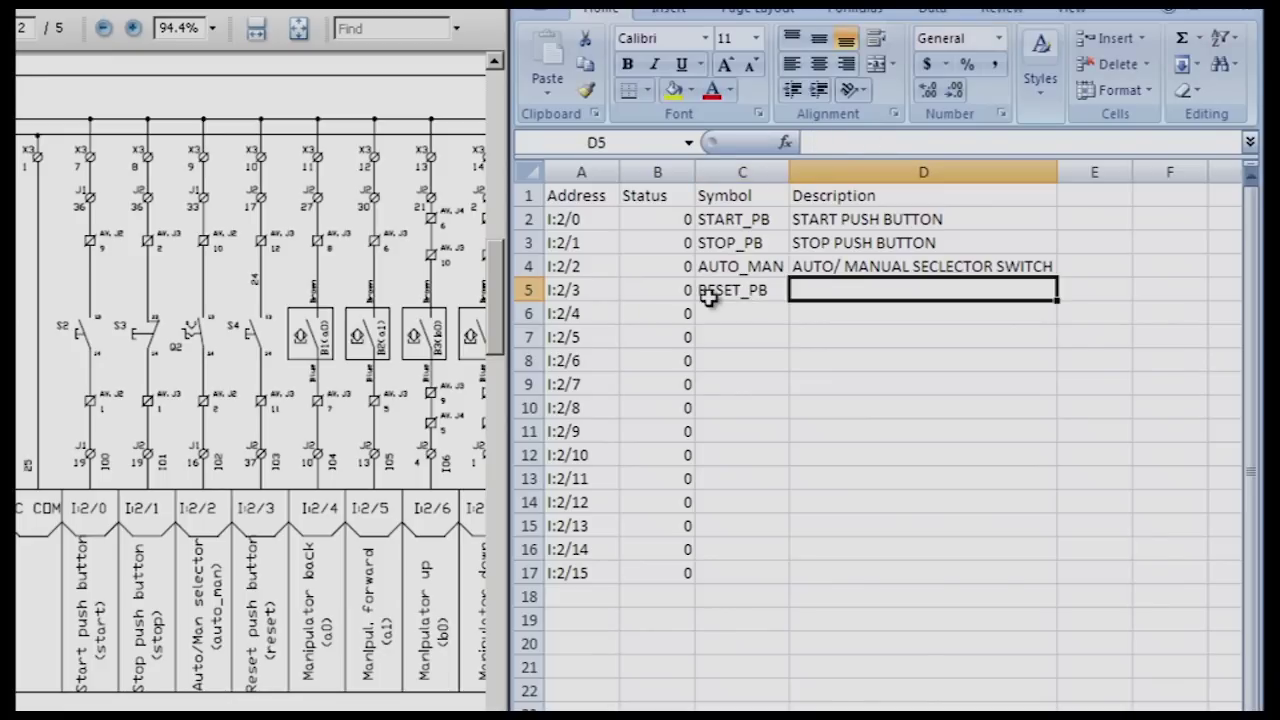
type("RESET ")
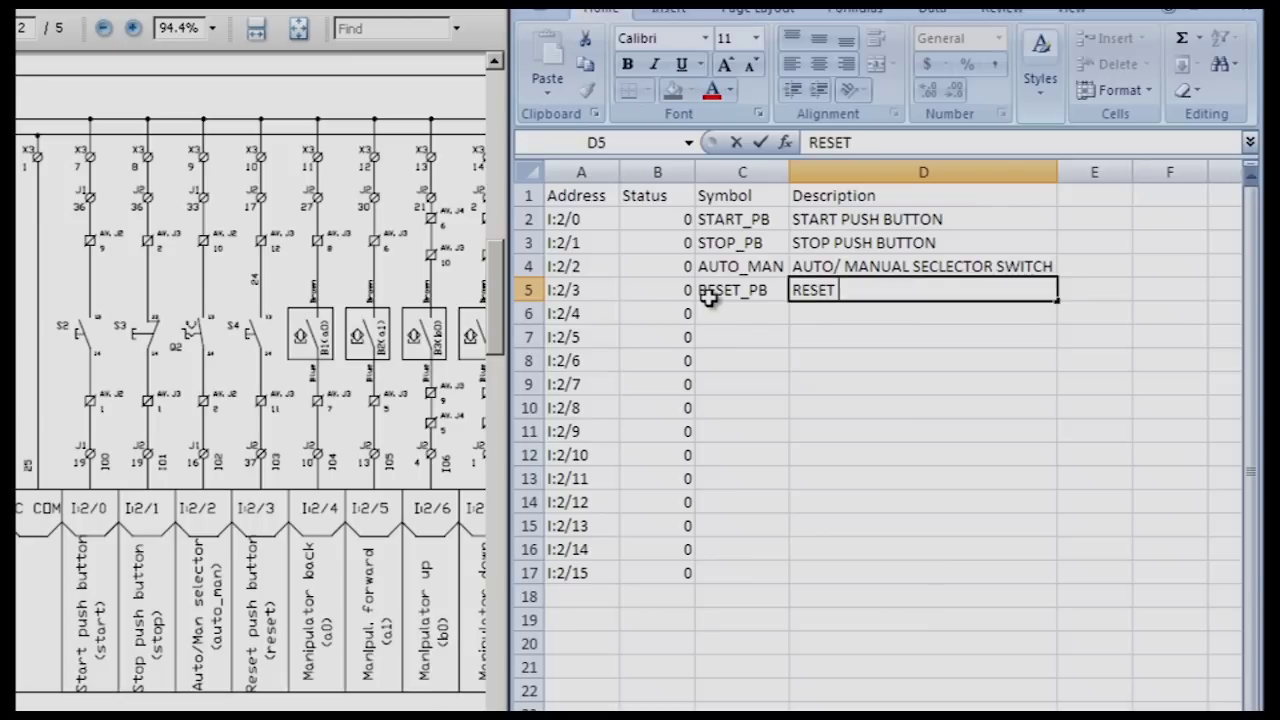
type("PUSHBUTTON")
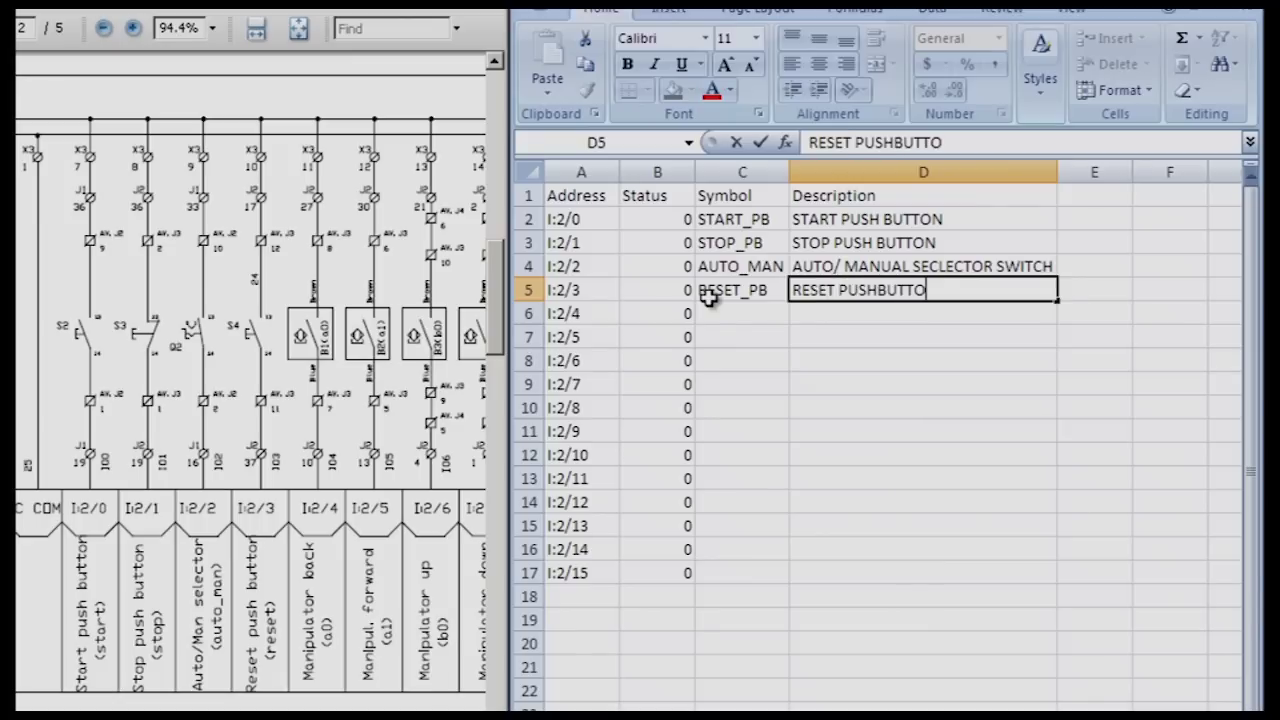
key("Return")
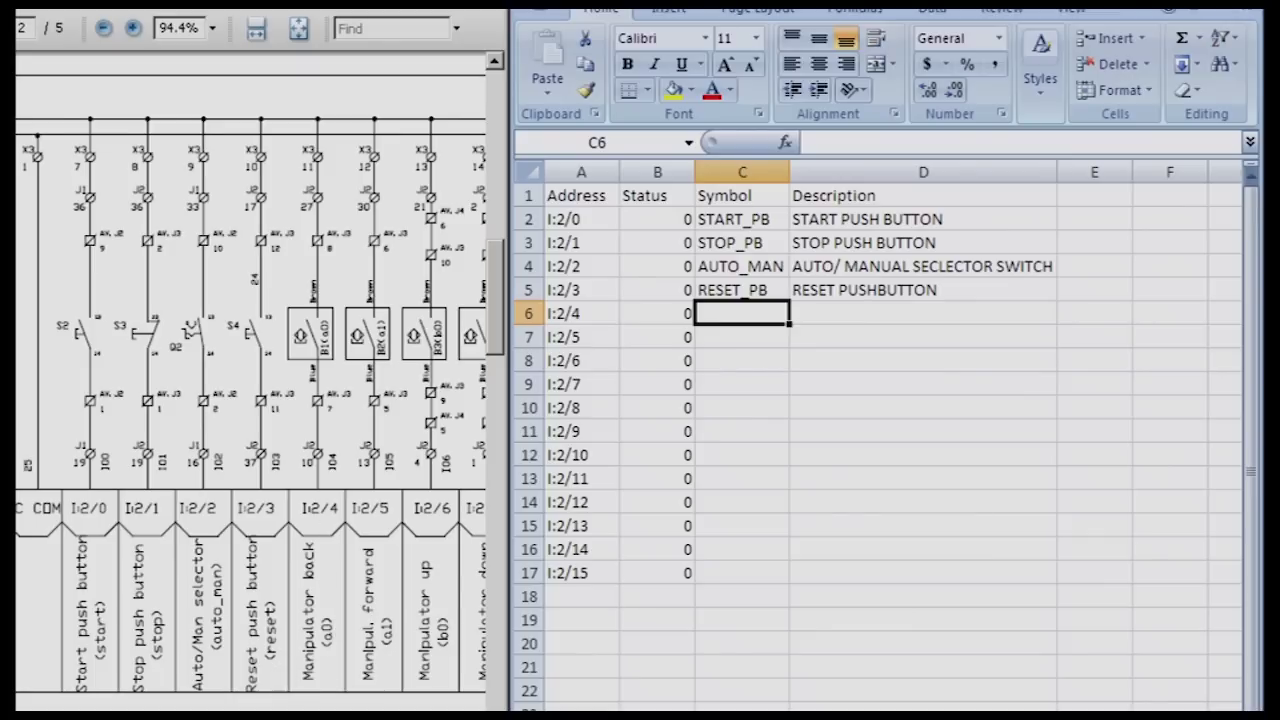
scroll(250, 370, "right", 10)
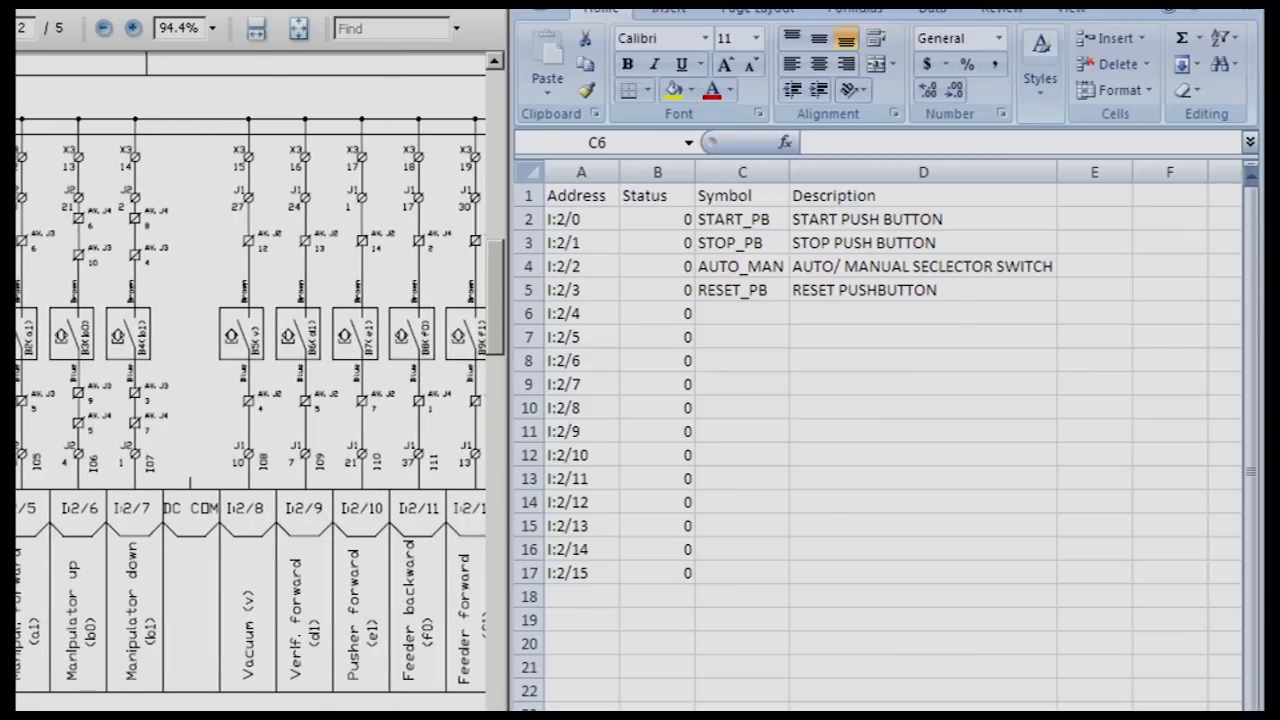
scroll(250, 370, "right", 1)
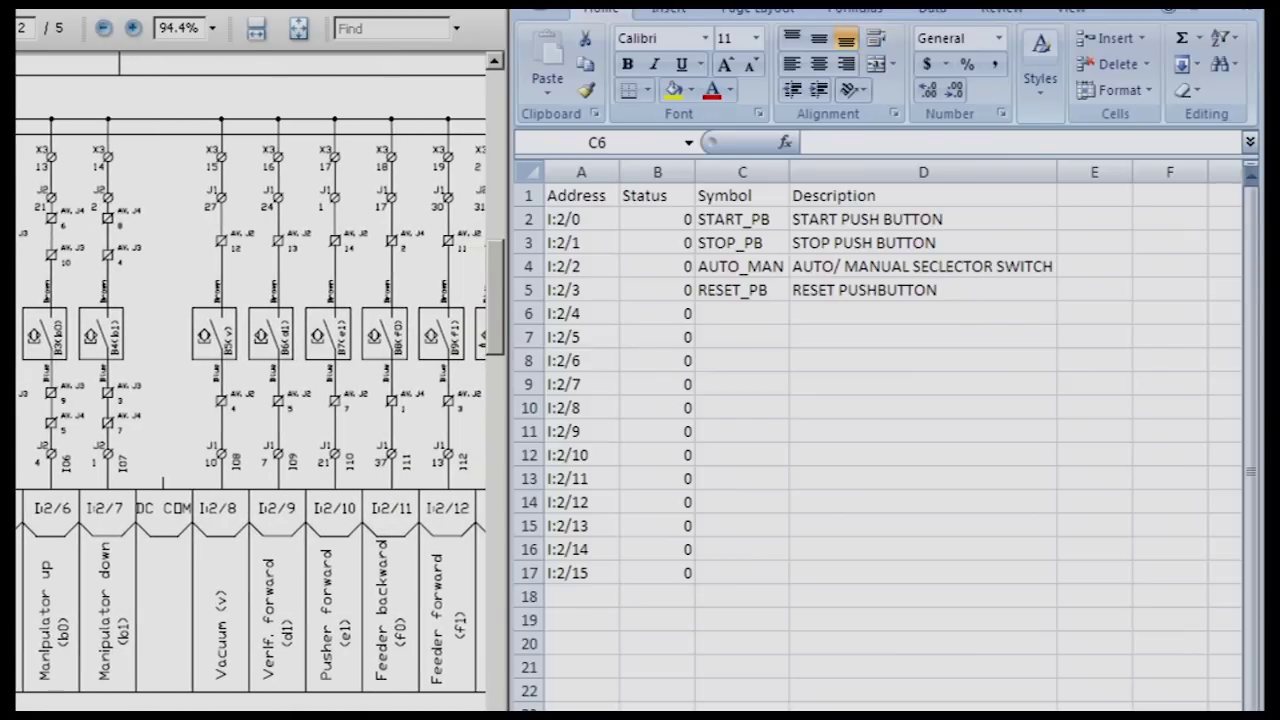
scroll(250, 370, "right", 3)
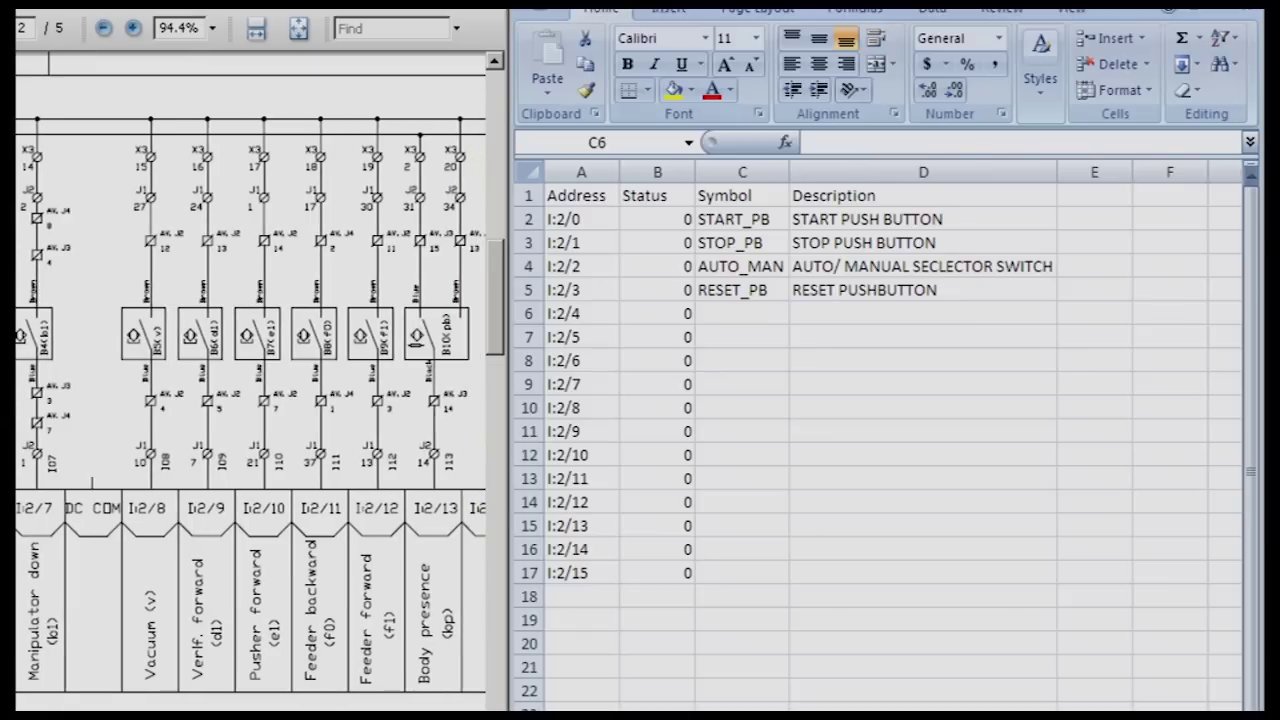
scroll(250, 370, "right", 1)
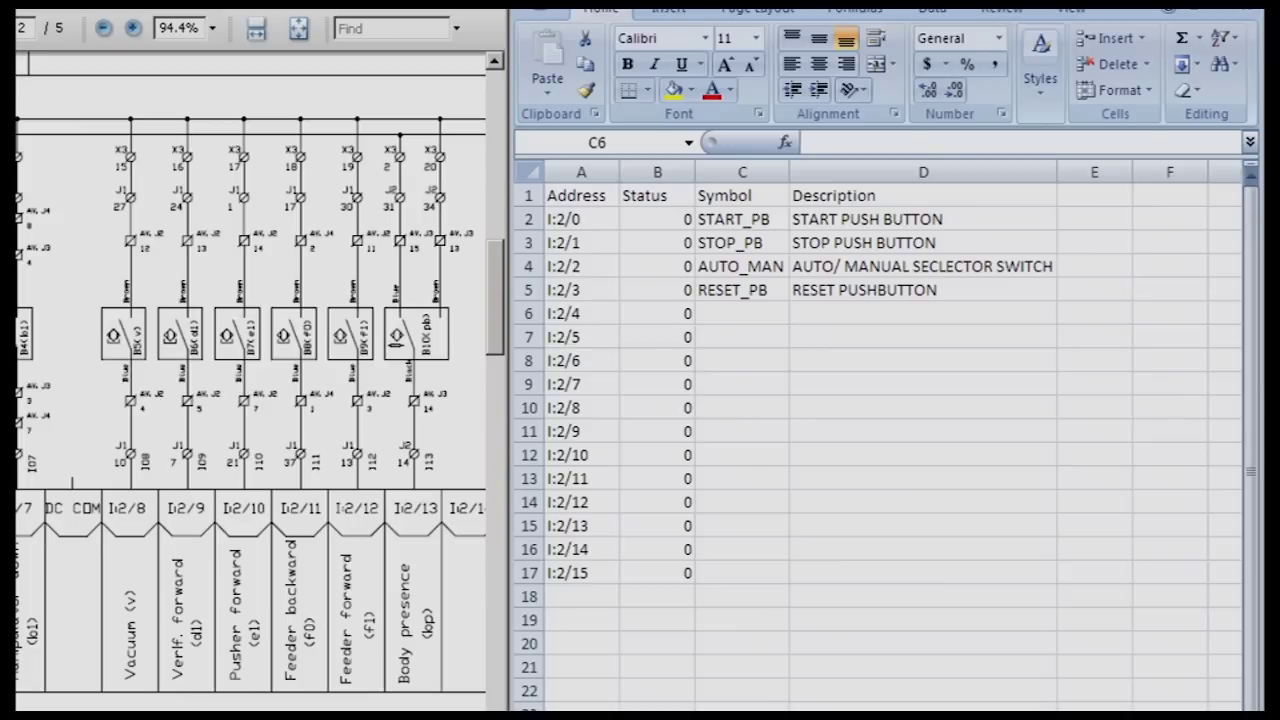
left_click(742, 337)
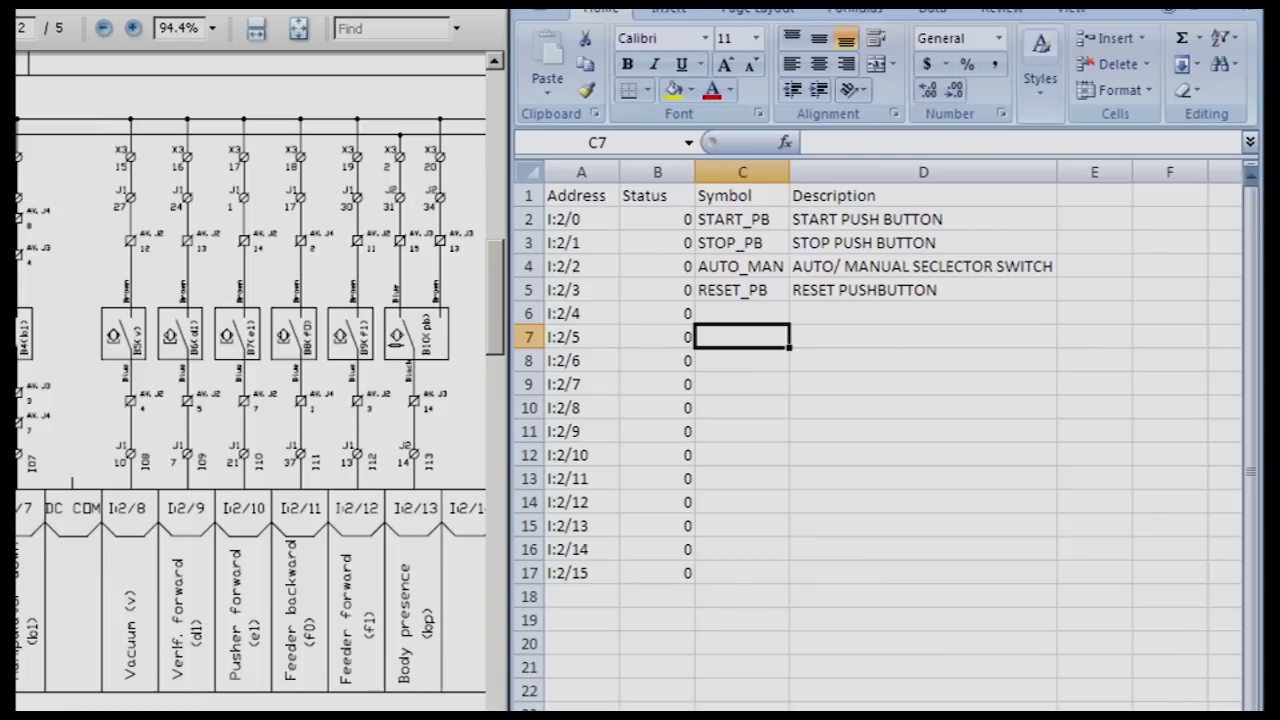
Step: Enter TRANSFER_CYL_RET in C6, autofit column C, and enter TRANSFER CYL RETRACTED in D6
left_click(726, 312)
double_click(726, 312)
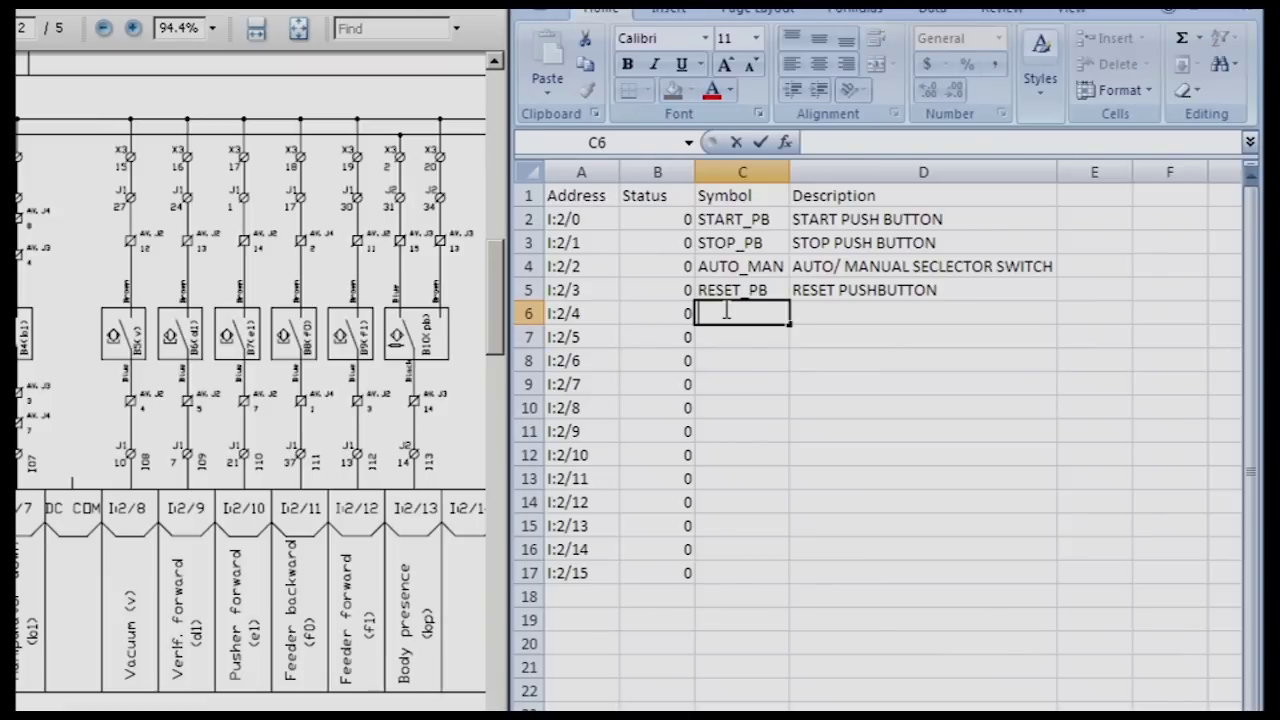
type("TRANSFER")
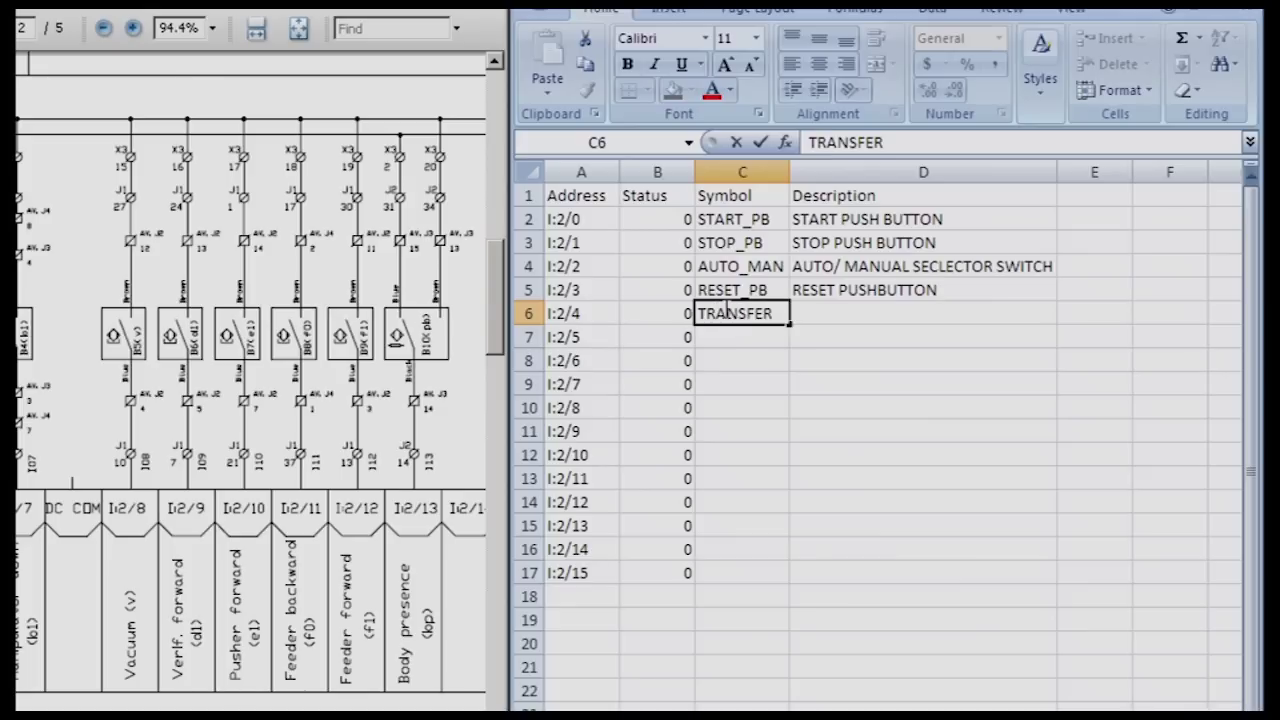
type("_CYL_RET")
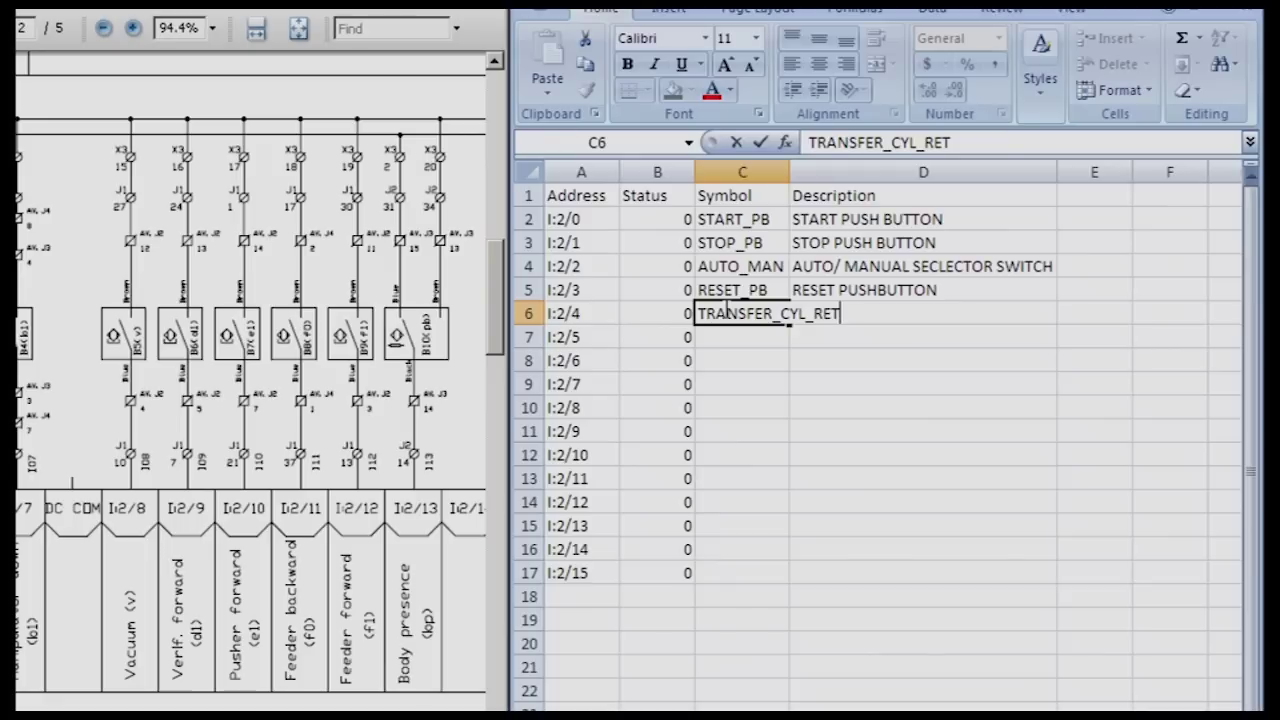
left_click(791, 174)
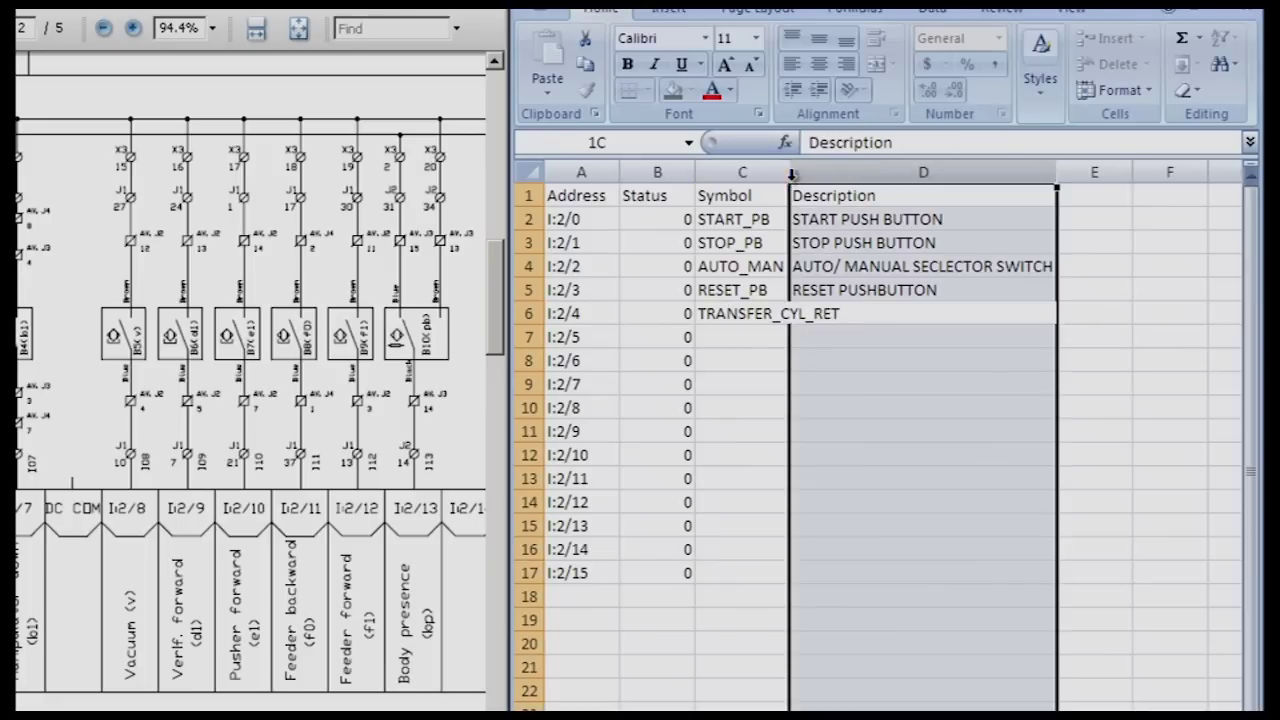
double_click(789, 173)
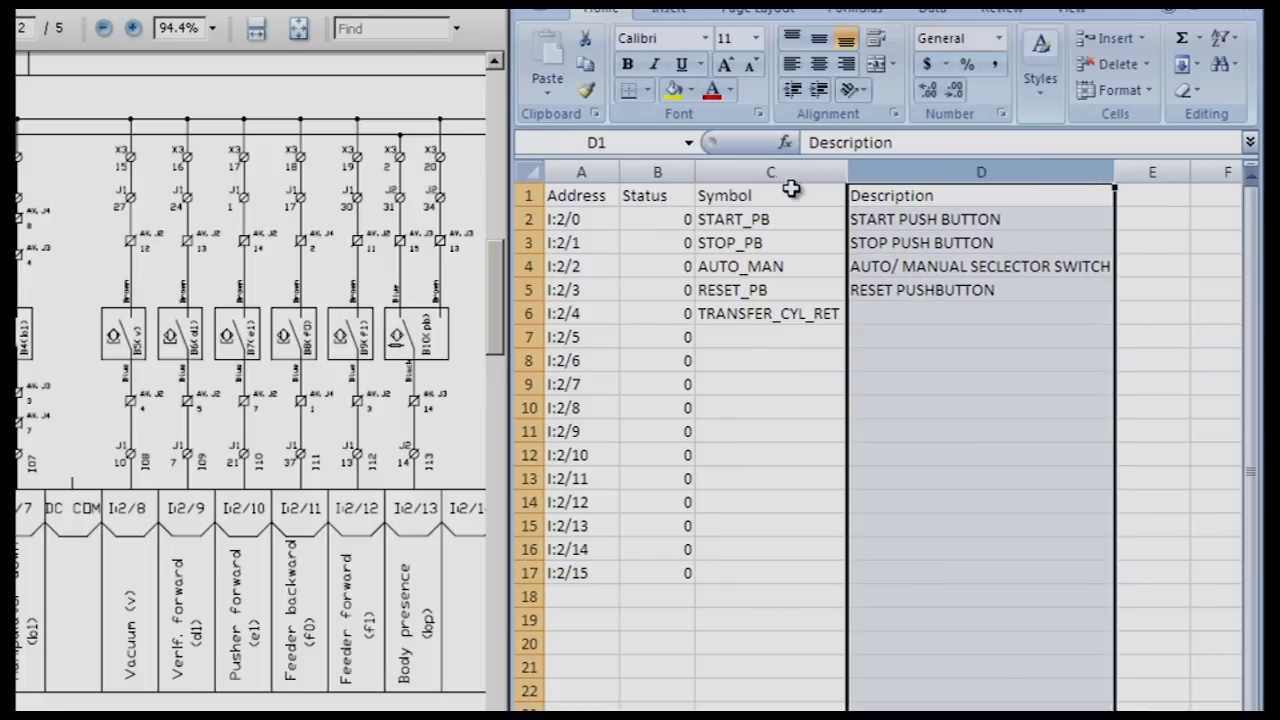
double_click(888, 316)
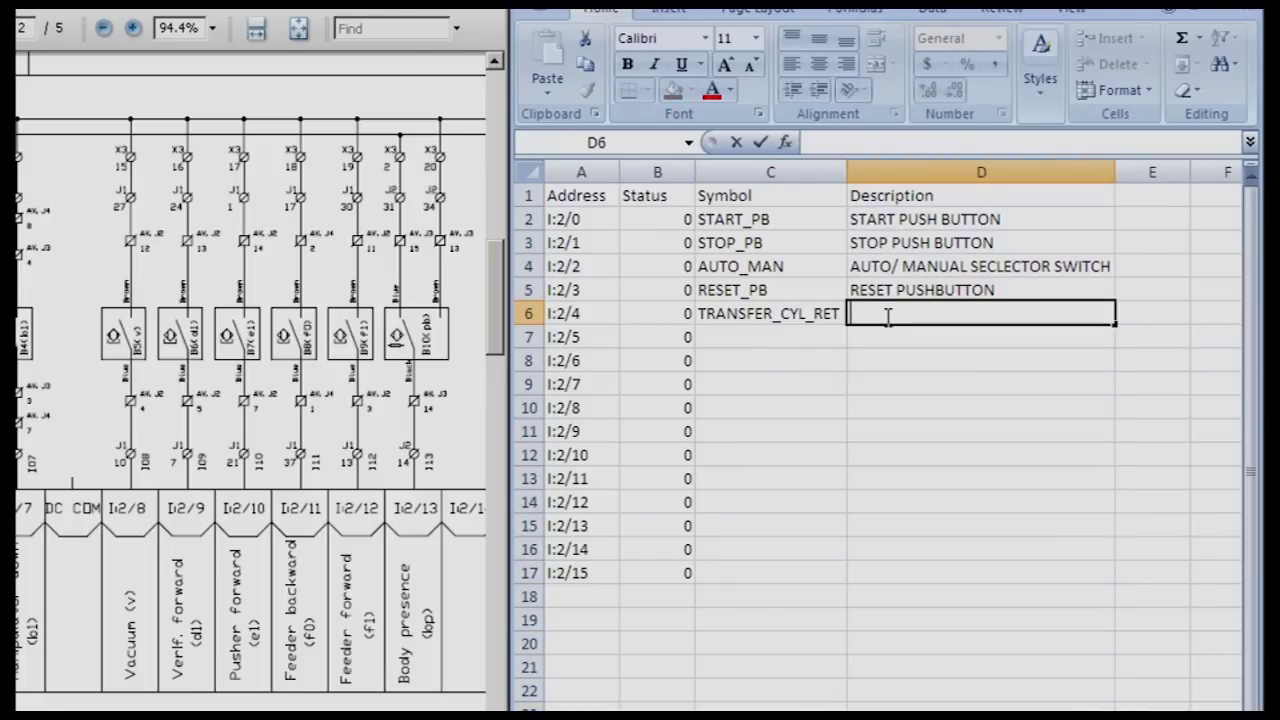
type("TRANSFER ")
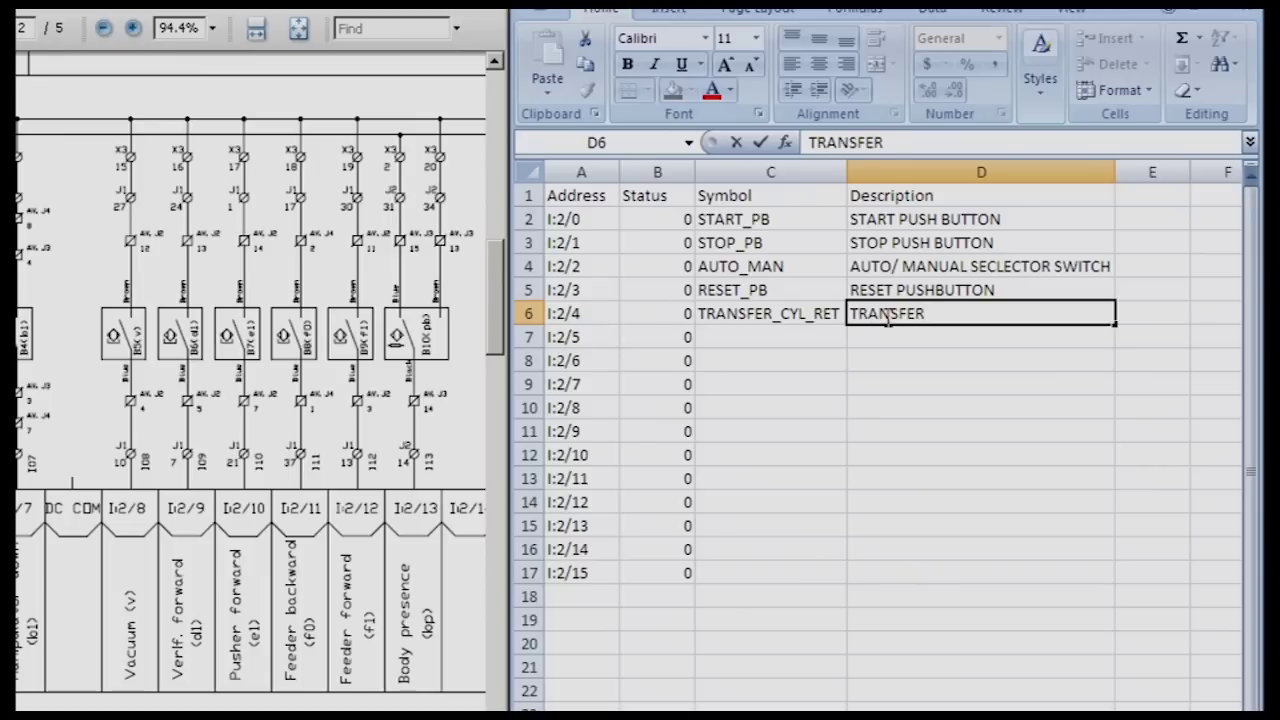
type("CYL RETRA")
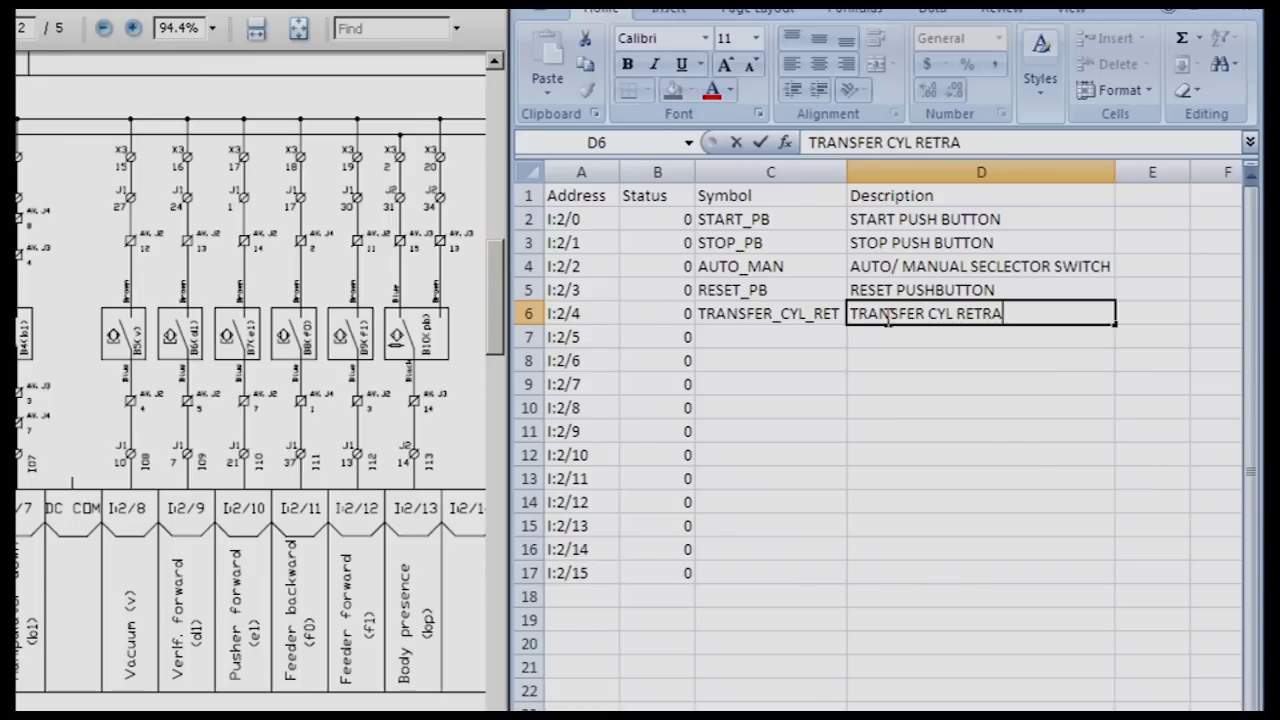
type("CTED")
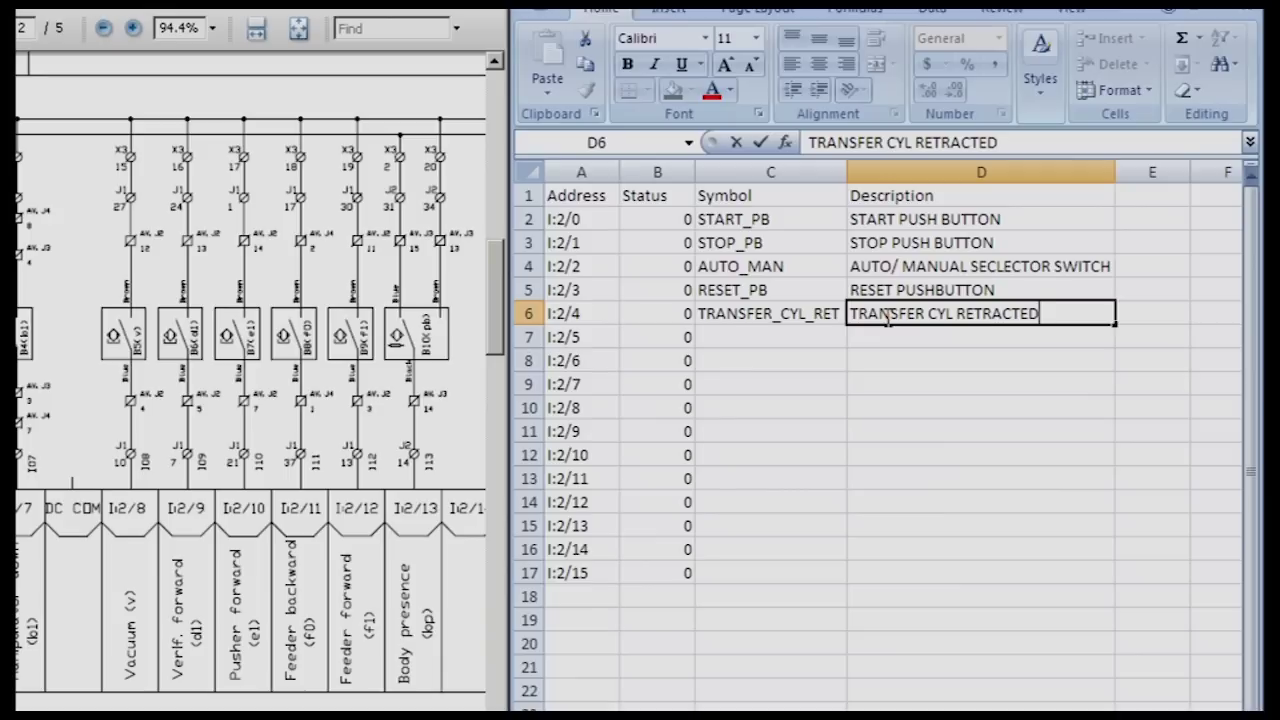
key("Return")
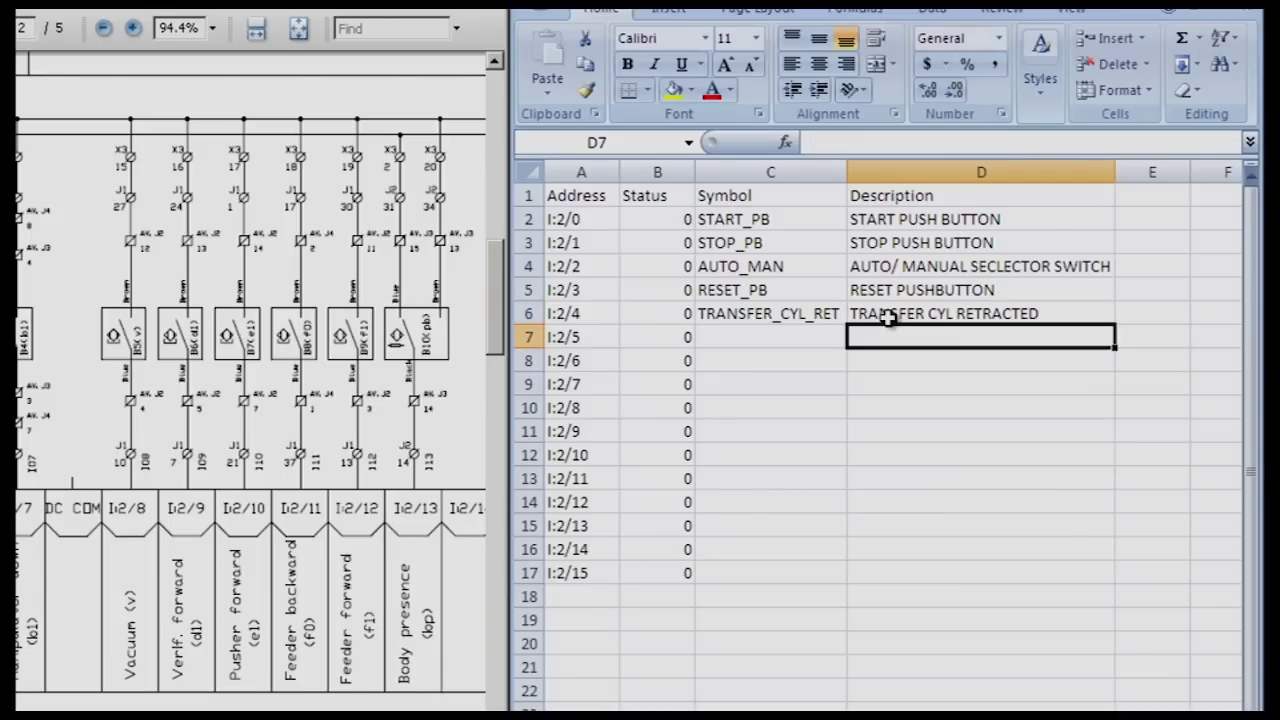
Step: Enter TRANSFER_CYL_EXT in C7, overriding AutoComplete, and type TRANSFER CYL EXTENDED in D7
key("Left")
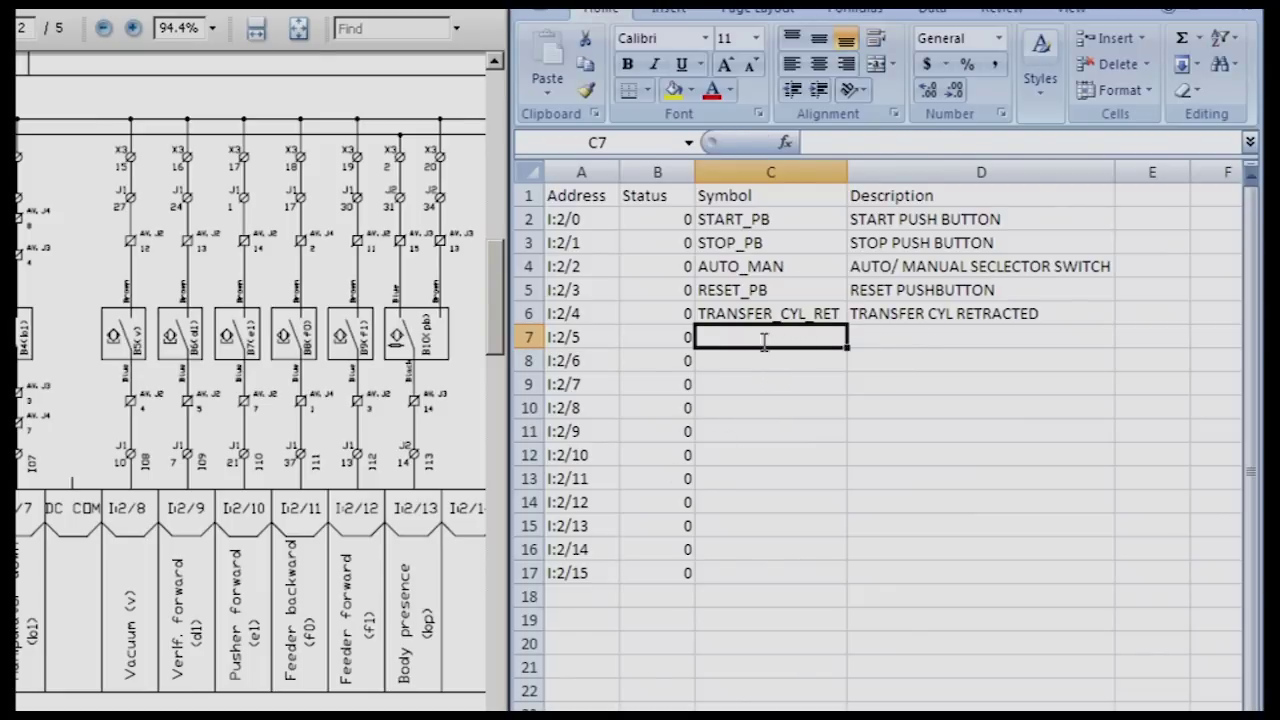
type("TR")
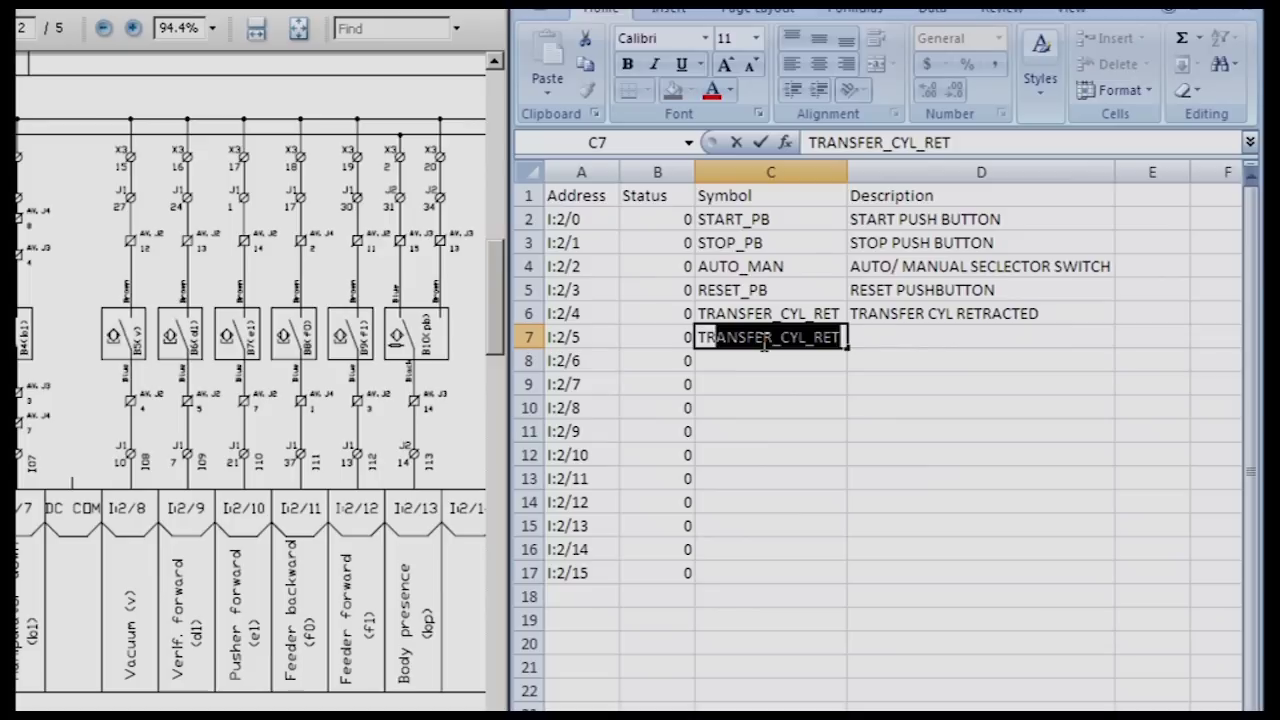
type("ANS")
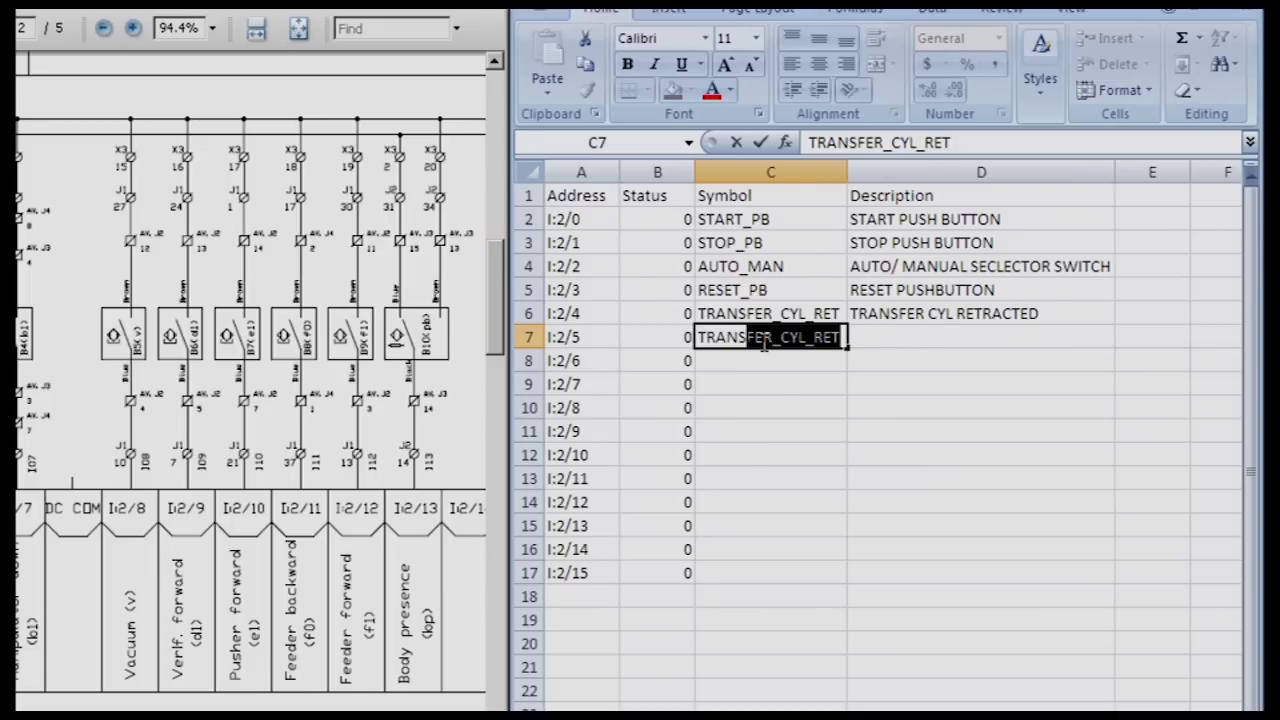
type("FER")
key("Delete")
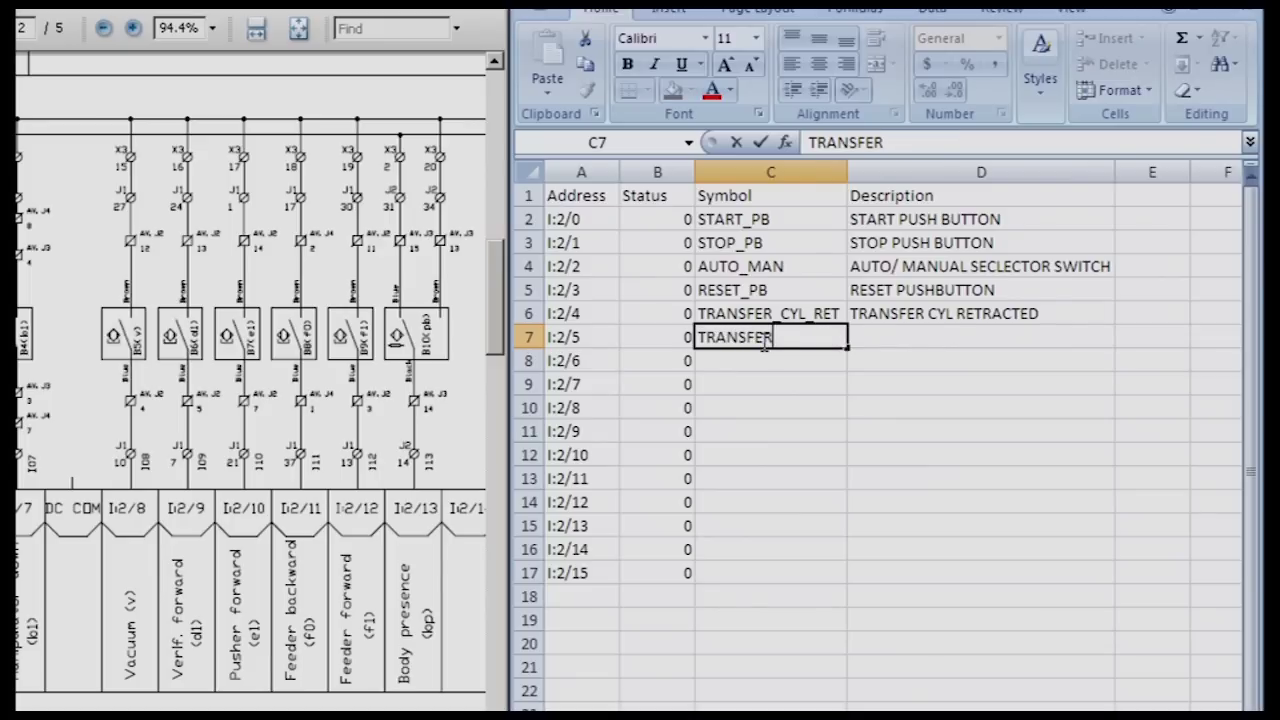
type("_CYL_")
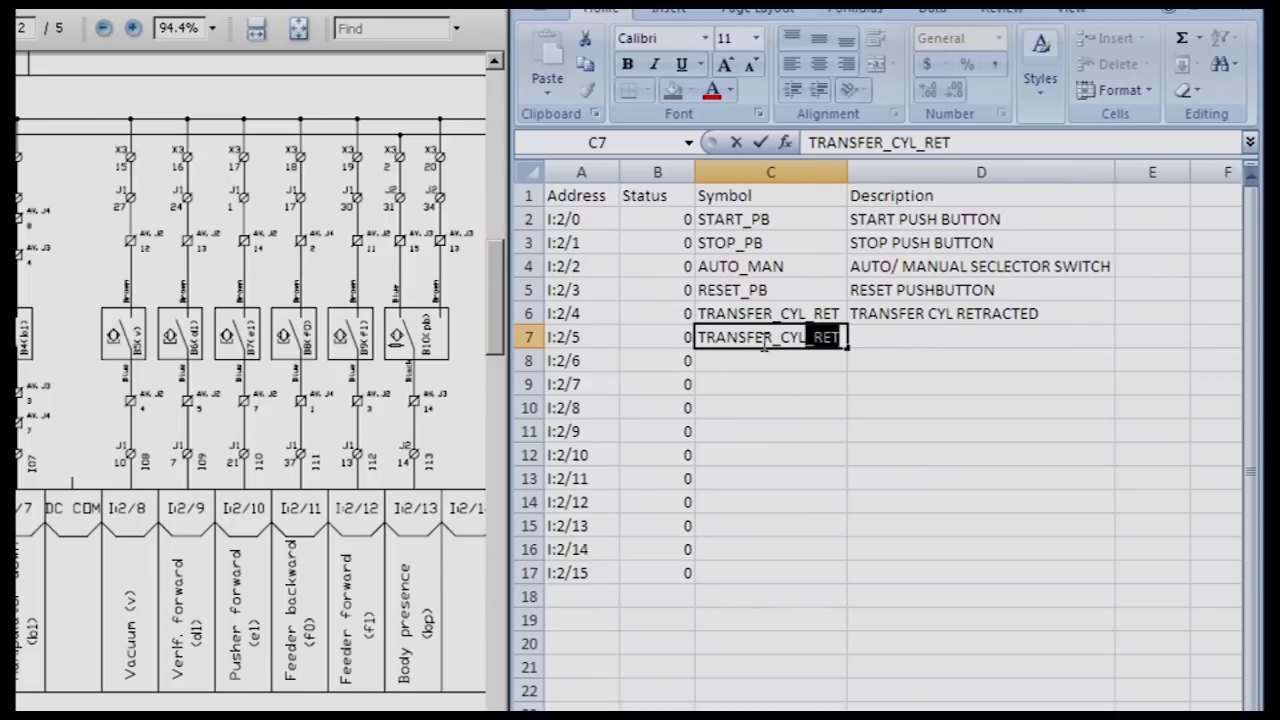
type("EXT")
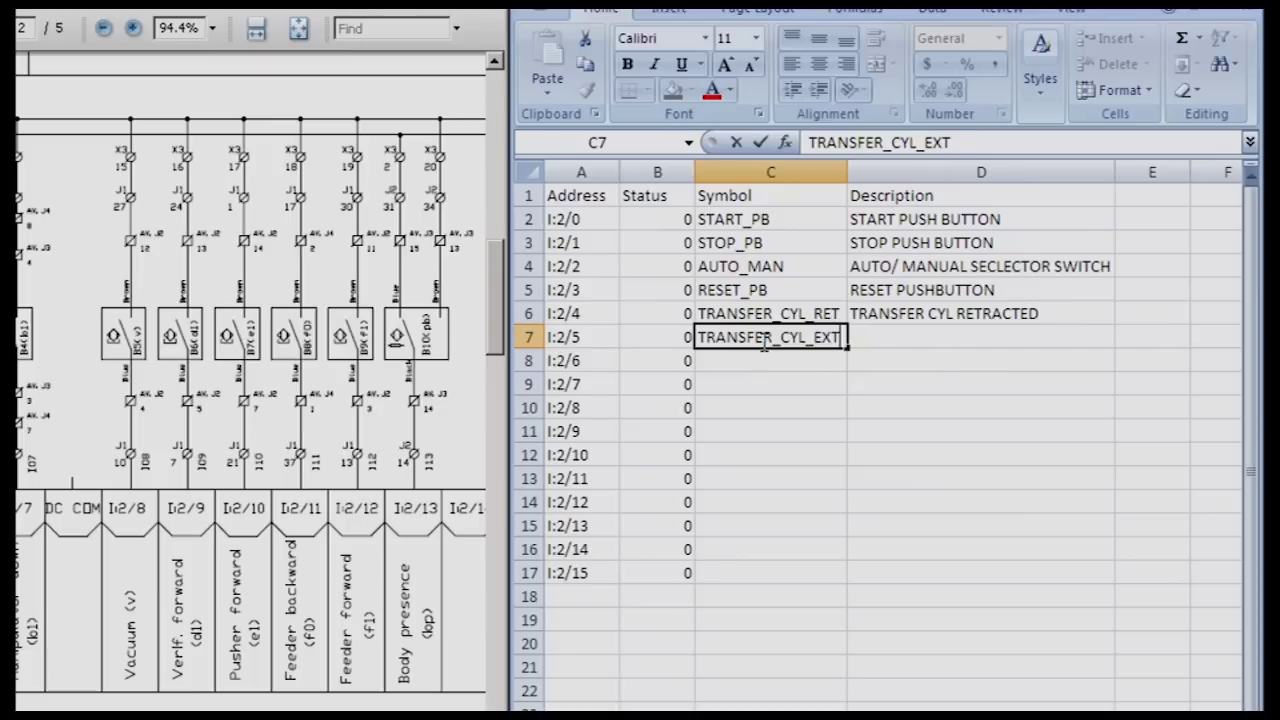
key("Tab")
type("tRAN")
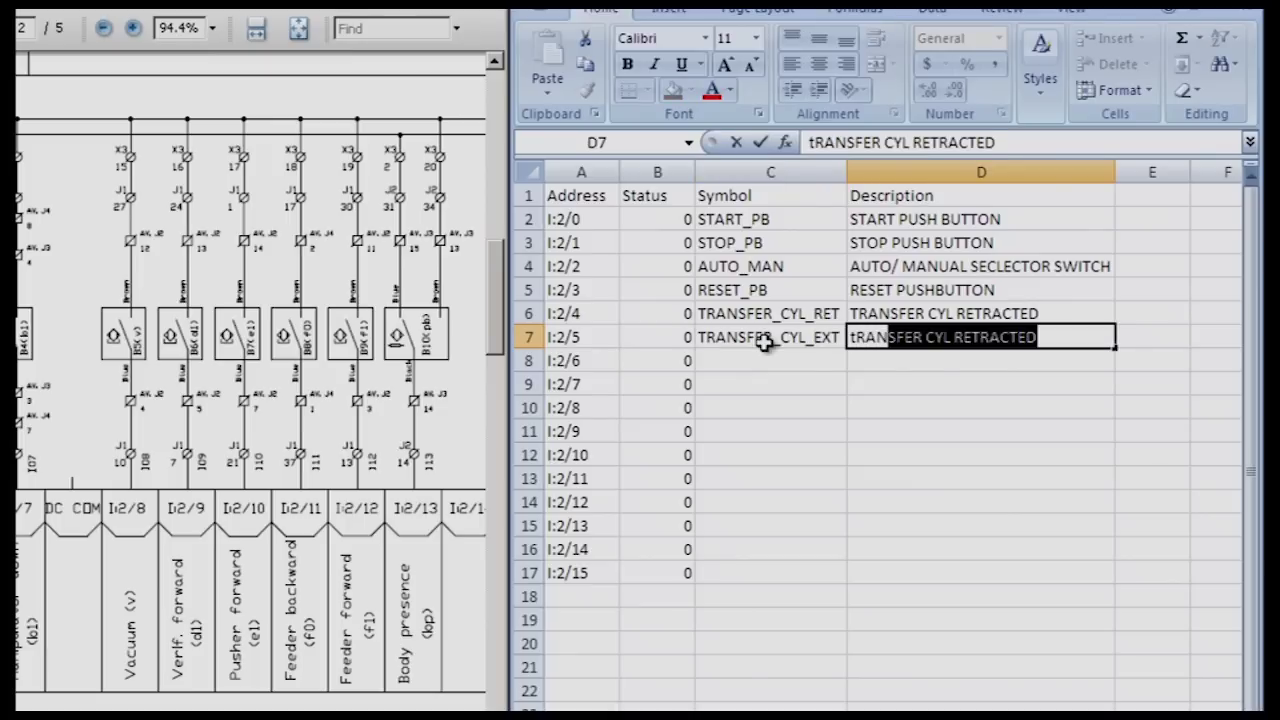
key("BackSpace")
key("BackSpace")
key("BackSpace")
key("BackSpace")
key("BackSpace")
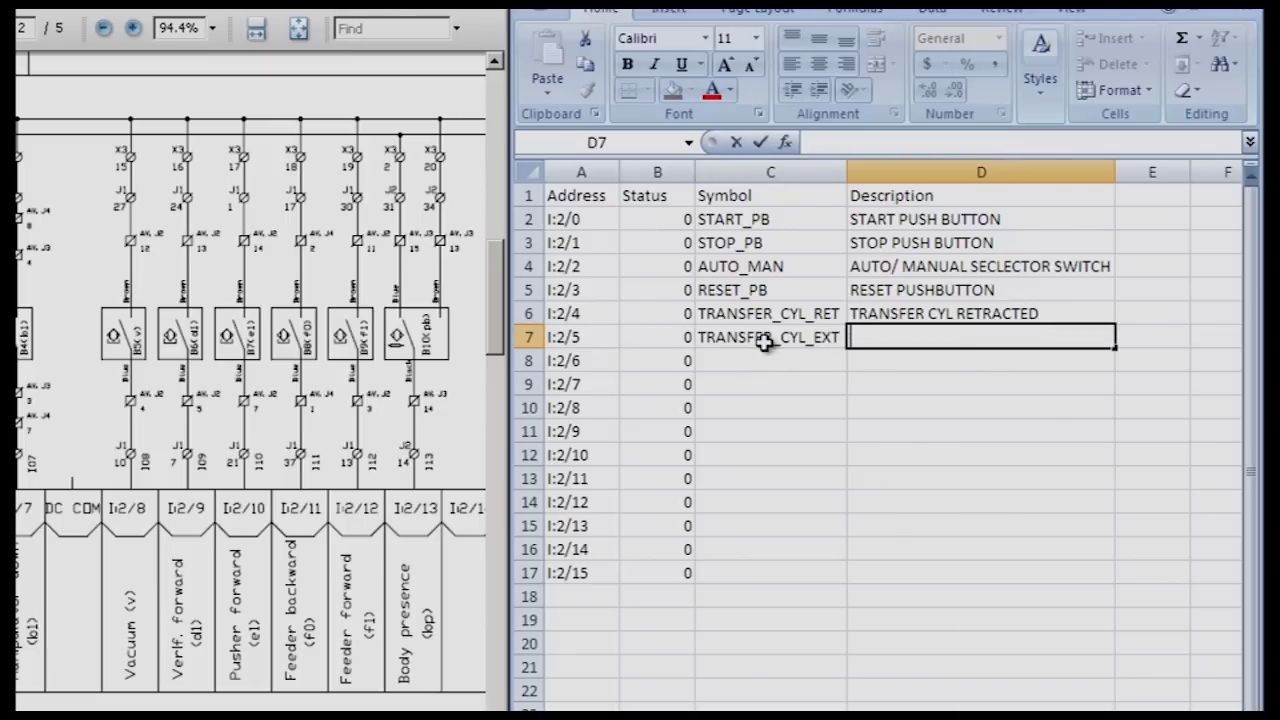
type("TRANSFER C")
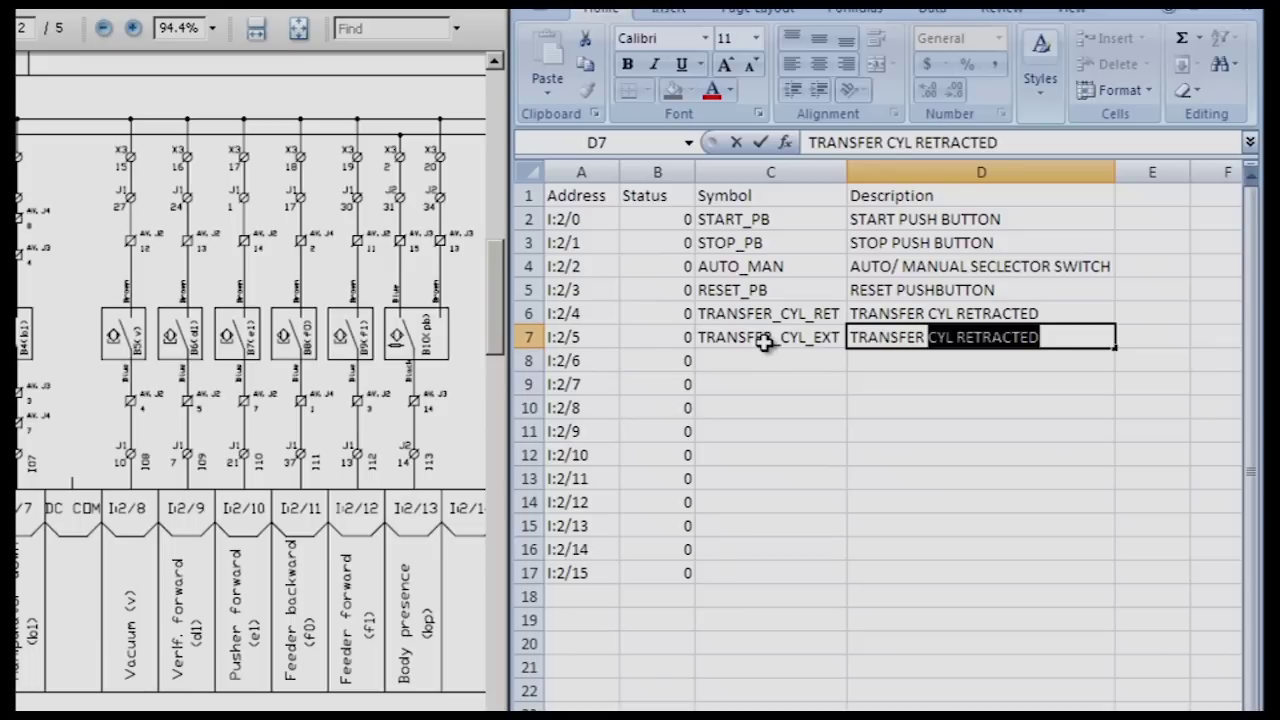
type("YL EXTENDED")
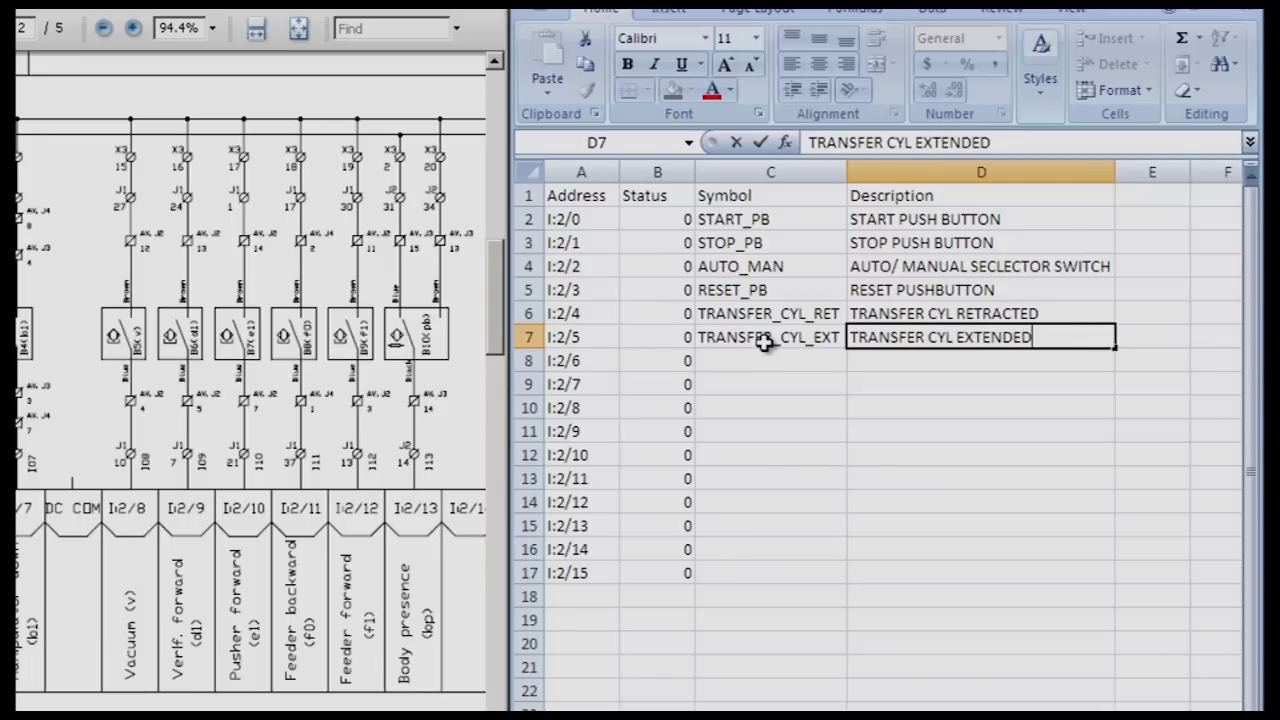
Step: Commit TRANSFER CYL EXTENDED as the I:2/5 description in D7
left_click(776, 411)
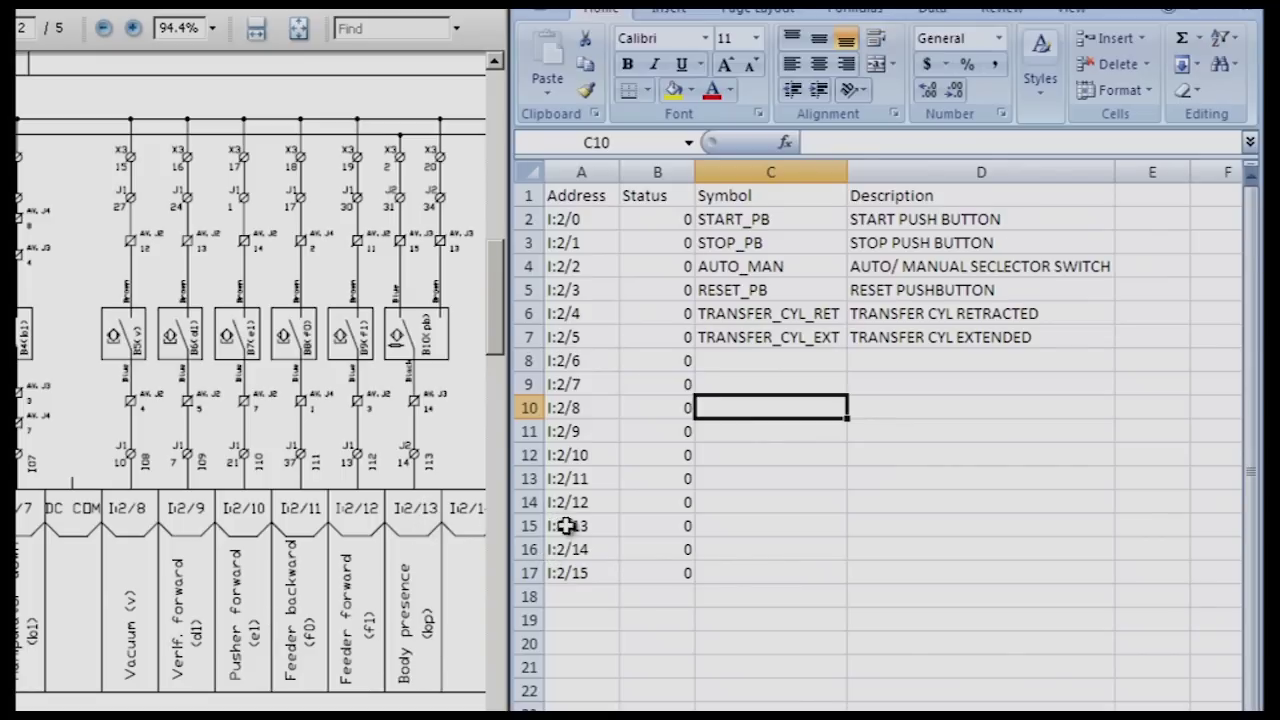
Step: Enter BODY_PRESENT in C15 and PARTS IN STORHOUSE in D15 for input I:2/13
left_click(706, 530)
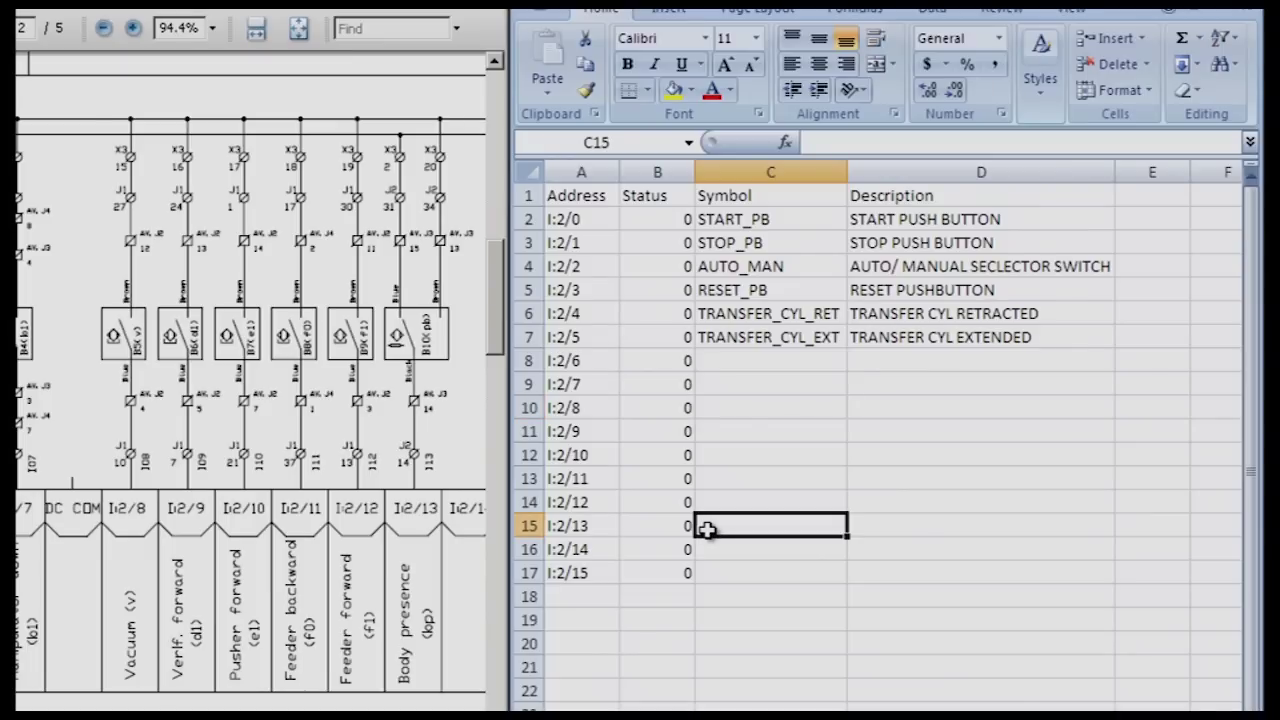
type("BOD")
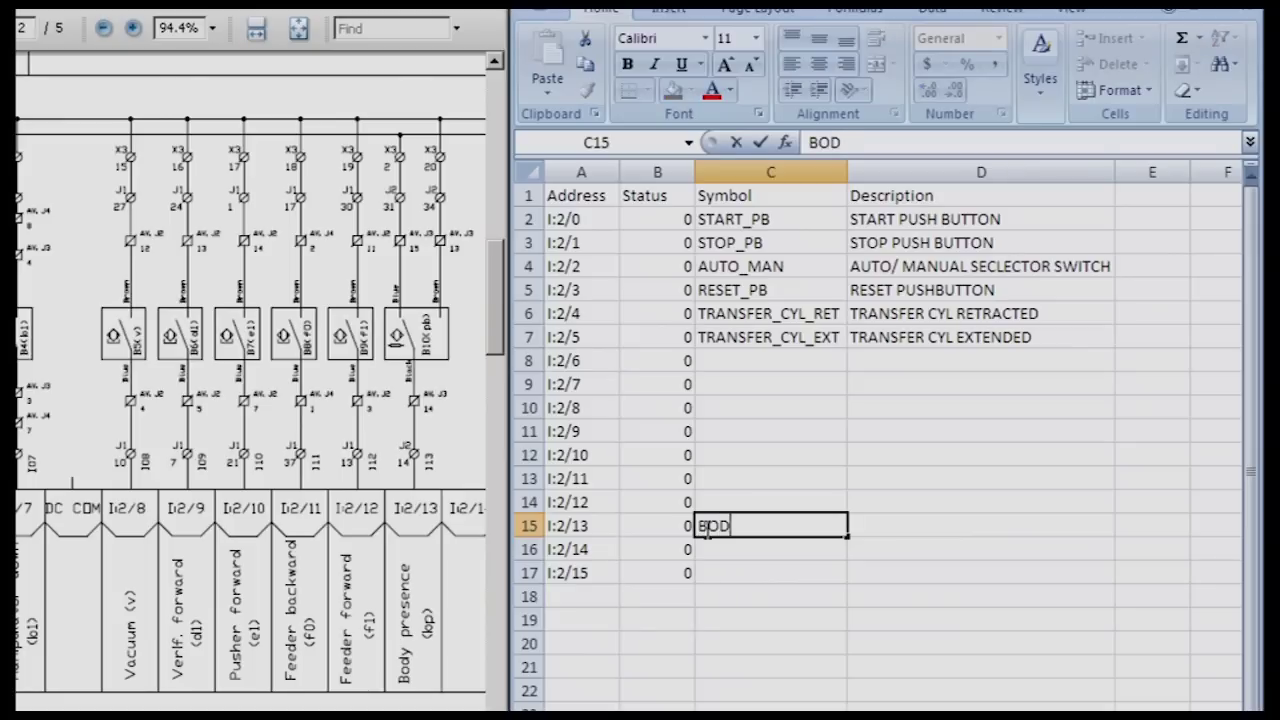
type("Y_PRESENT")
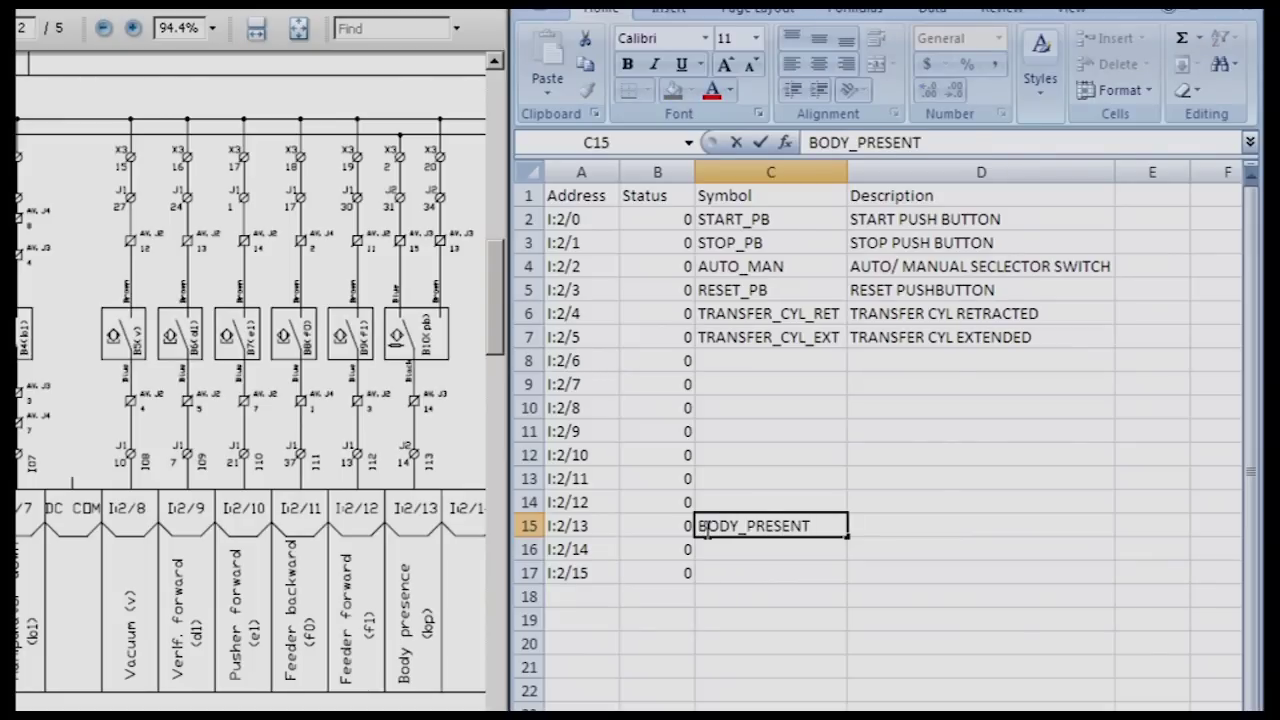
key("Tab")
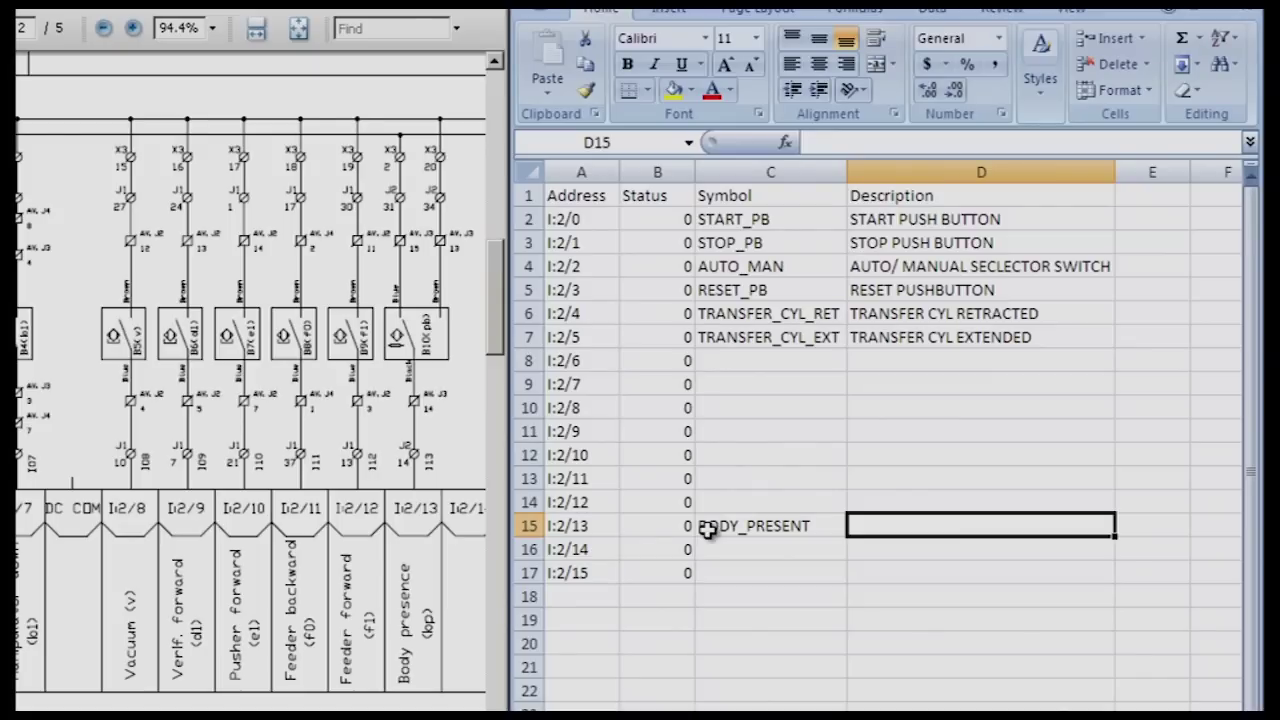
type("PARTS ")
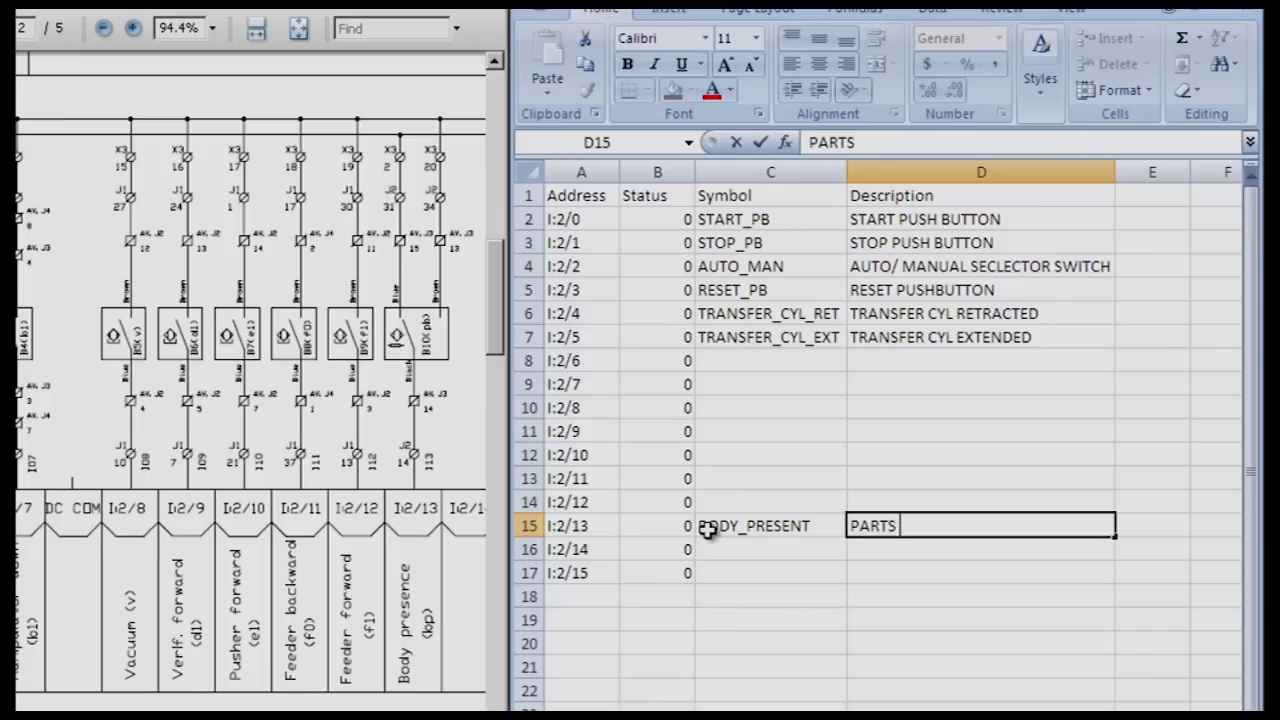
type("IN STORHOUSE")
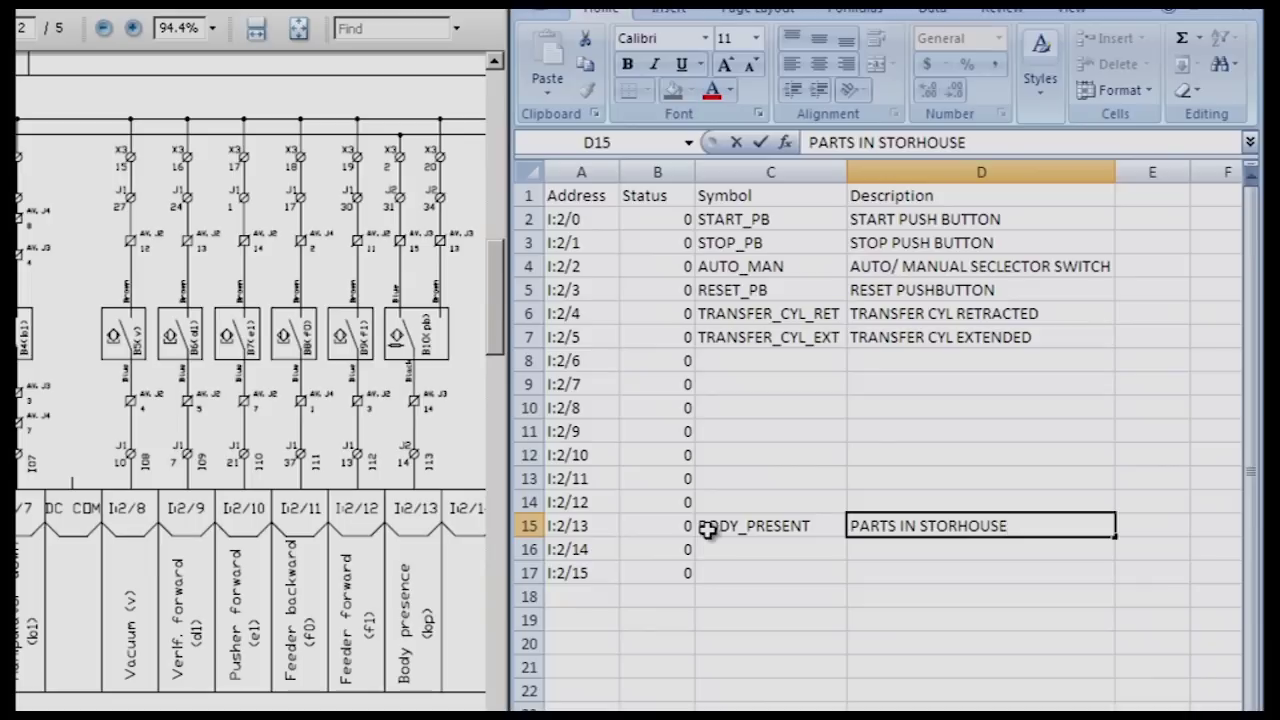
left_click(744, 596)
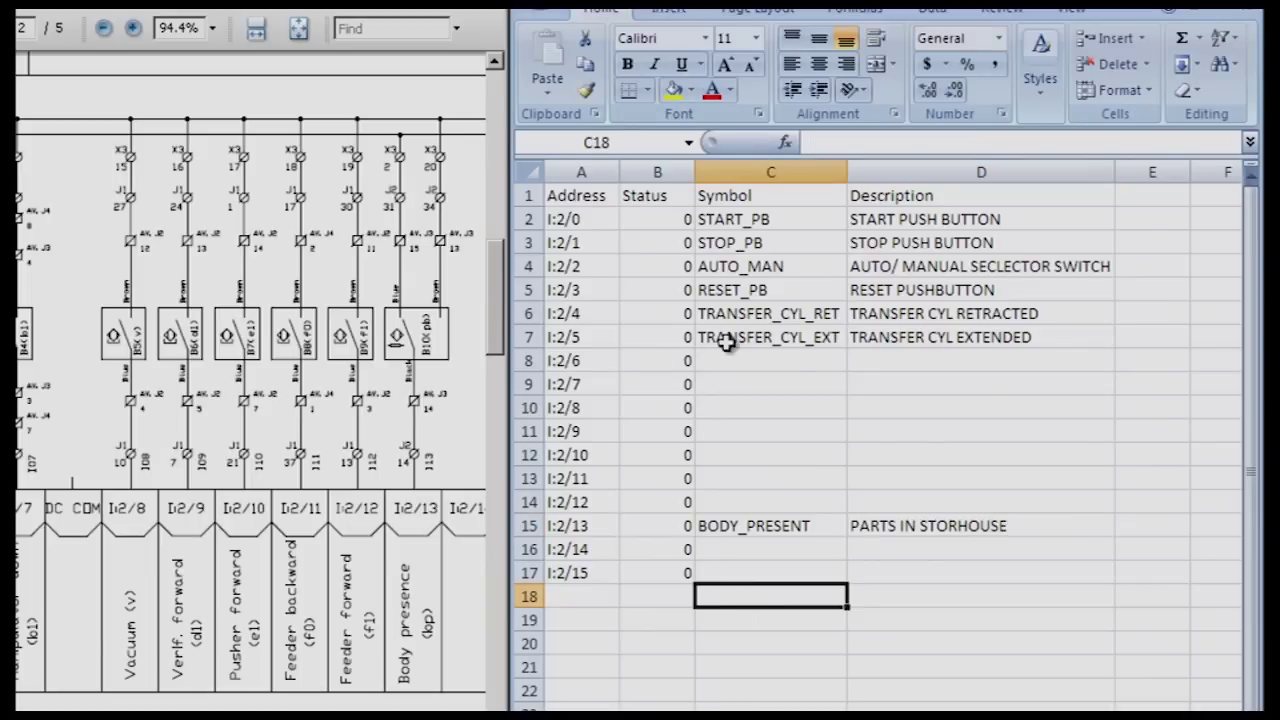